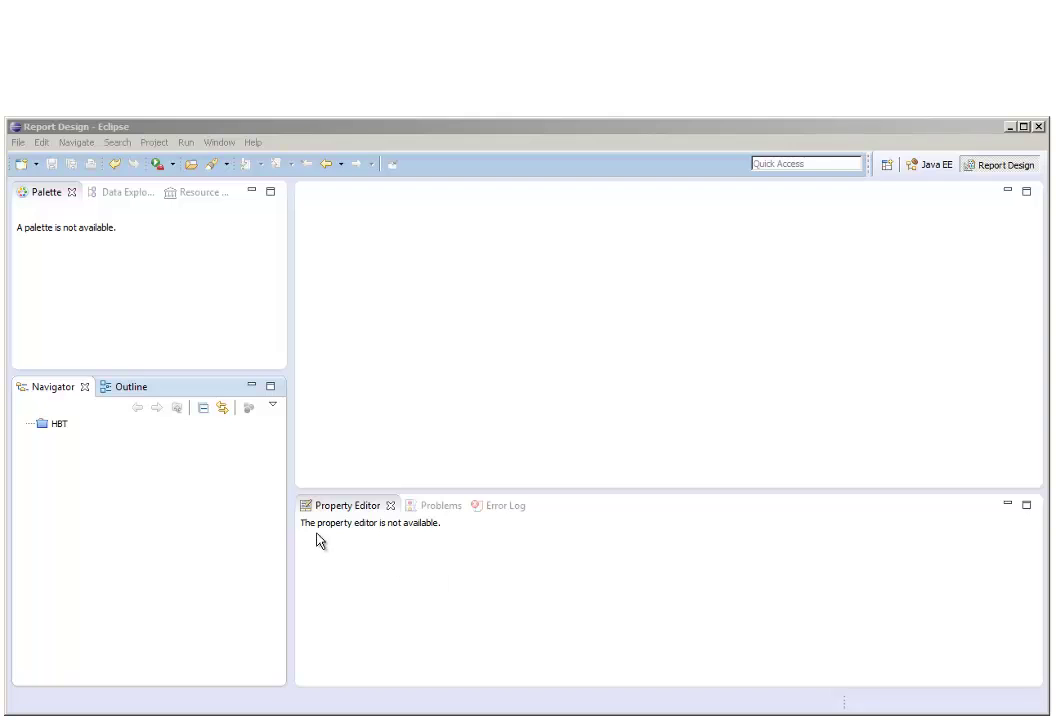
Create a Report Project named HortonworksBIRTTutorial and expand it in the Navigator
{"action": "right_click", "coordinate": [177, 466]}
{"action": "mouse_move", "coordinate": [198, 470]}
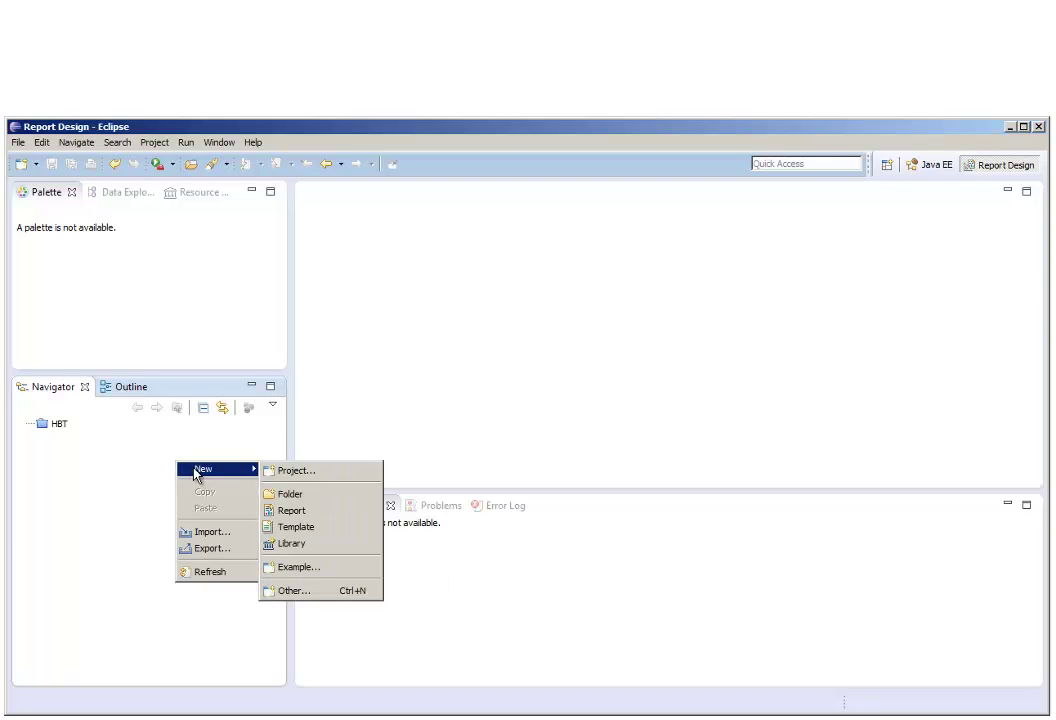
{"action": "left_click", "coordinate": [294, 474]}
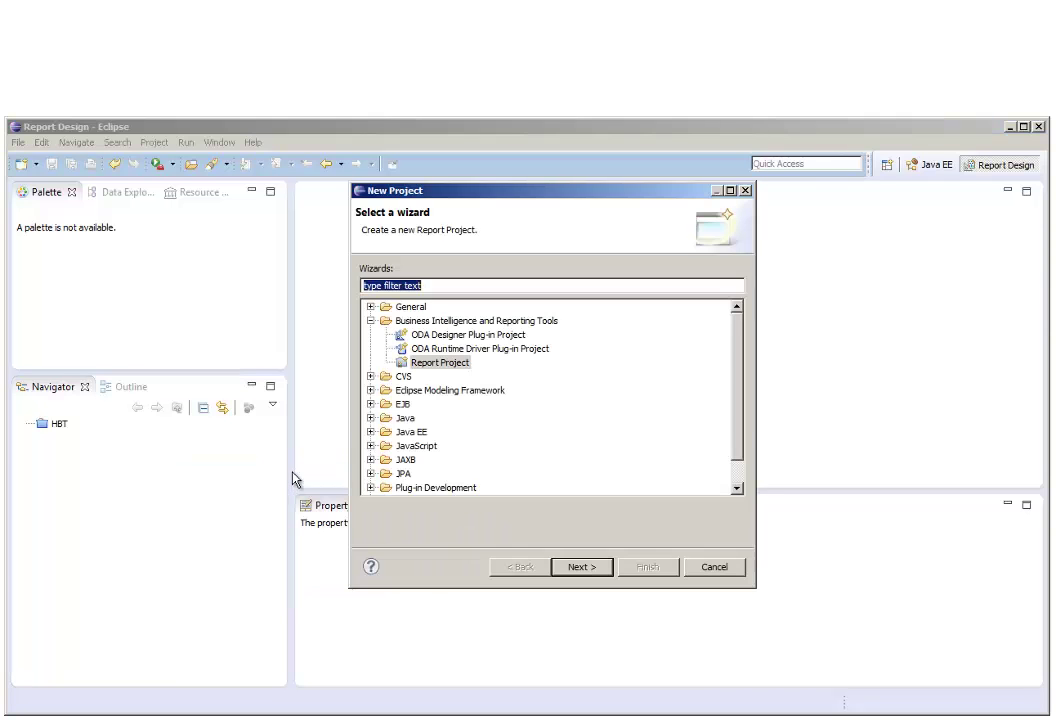
{"action": "left_click", "coordinate": [426, 364]}
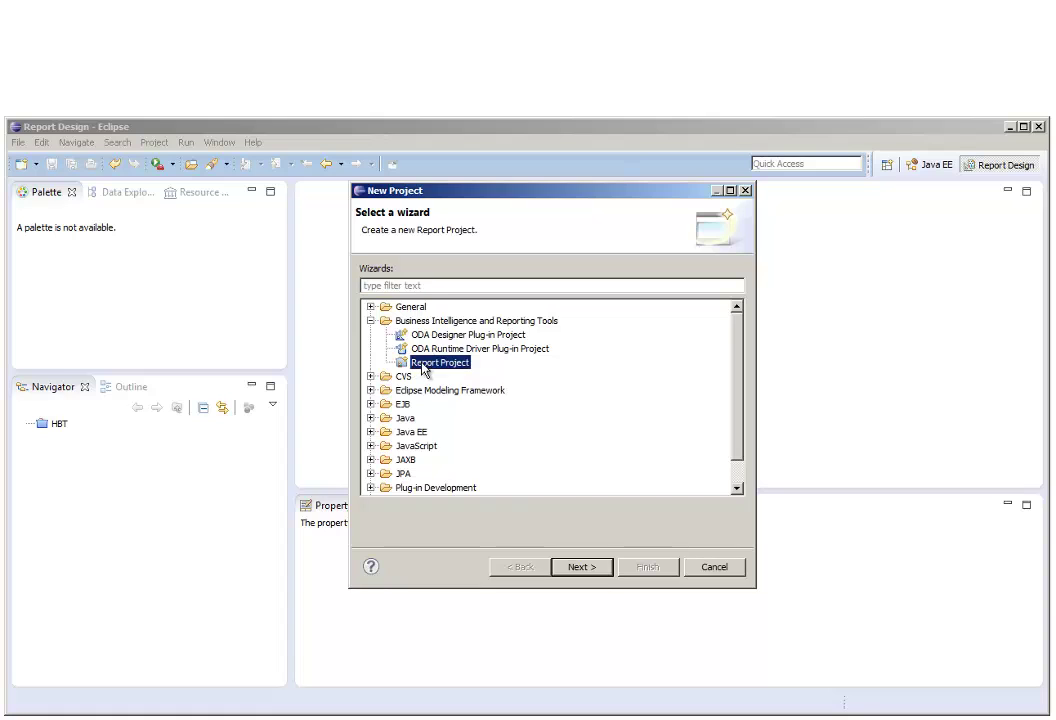
{"action": "left_click", "coordinate": [580, 567]}
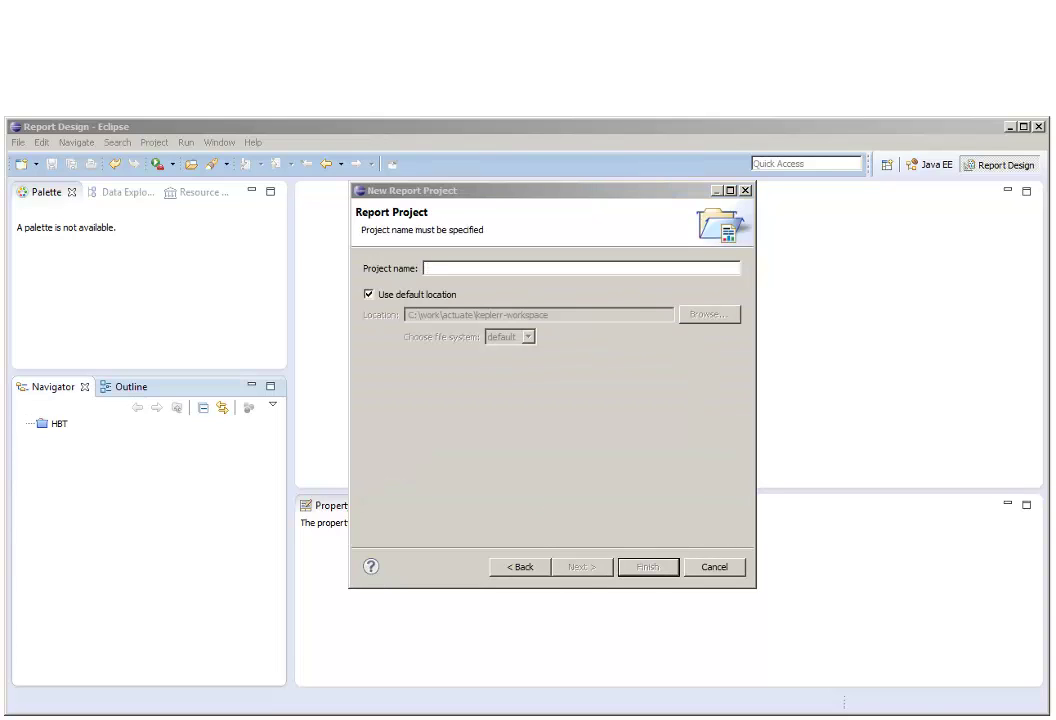
{"action": "left_click", "coordinate": [487, 266]}
{"action": "type", "text": "HortonworksBIRTTutorial"}
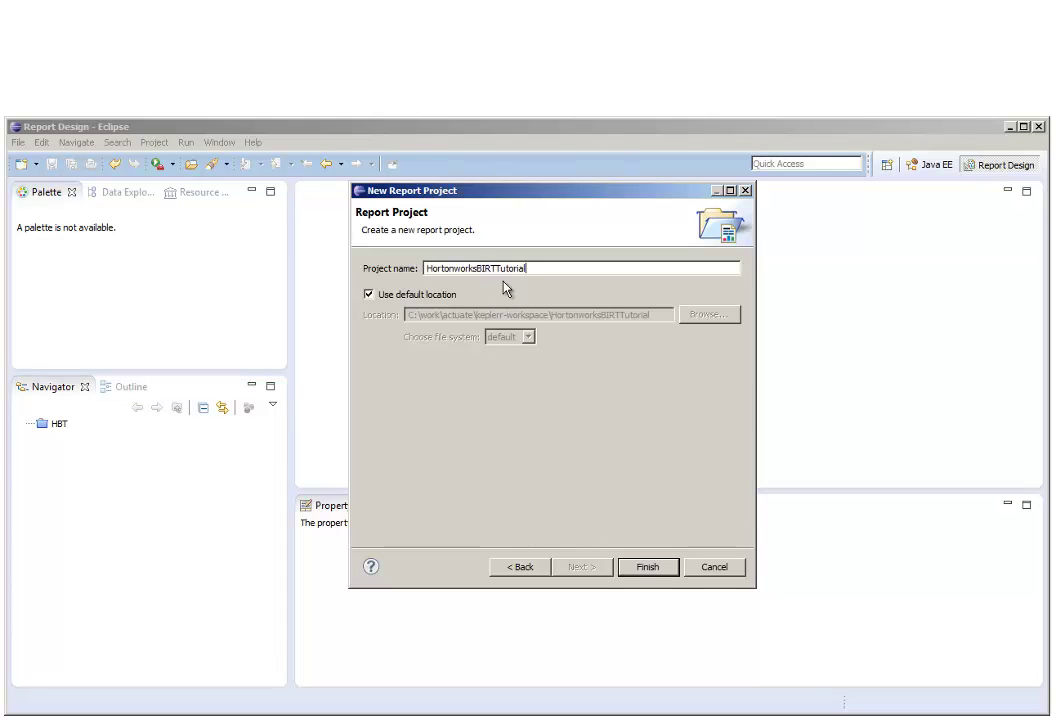
{"action": "left_click", "coordinate": [648, 567]}
{"action": "left_click", "coordinate": [27, 438]}
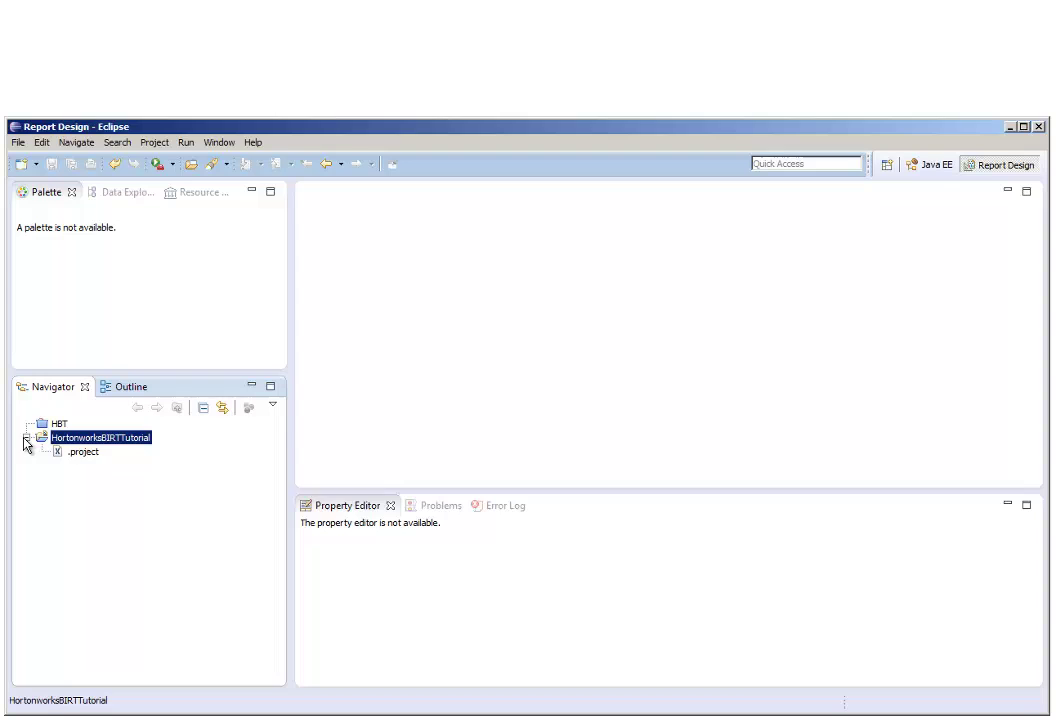
Create a new report file HWBIRTTut1.rptdesign inside the HortonworksBIRTTutorial project
{"action": "right_click", "coordinate": [100, 442]}
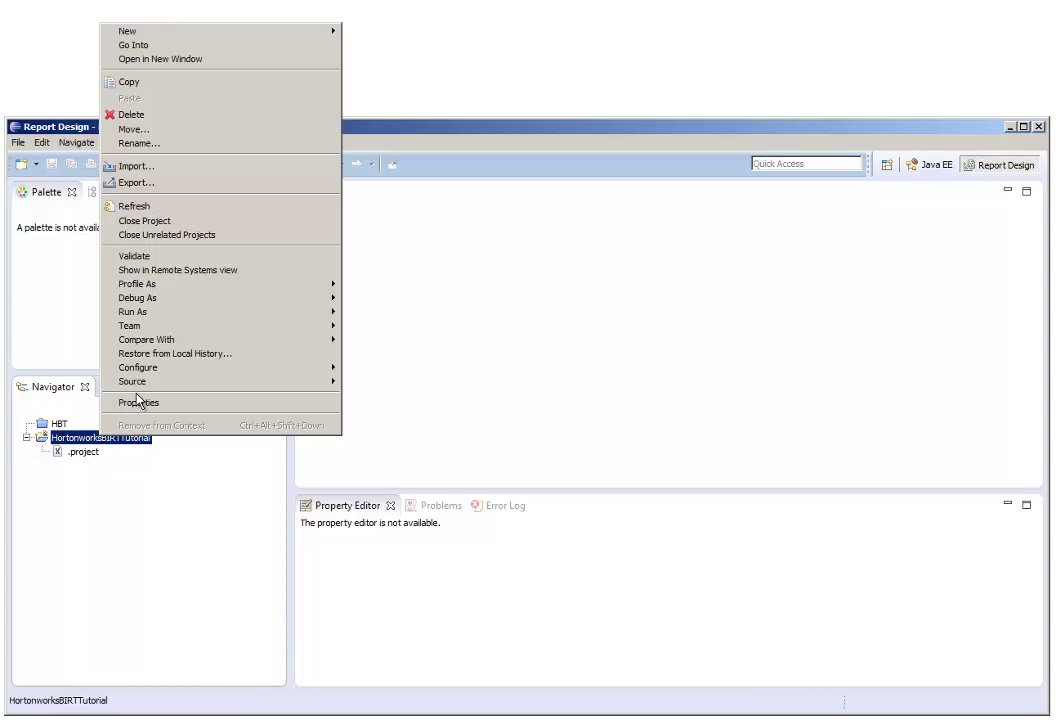
{"action": "mouse_move", "coordinate": [285, 37]}
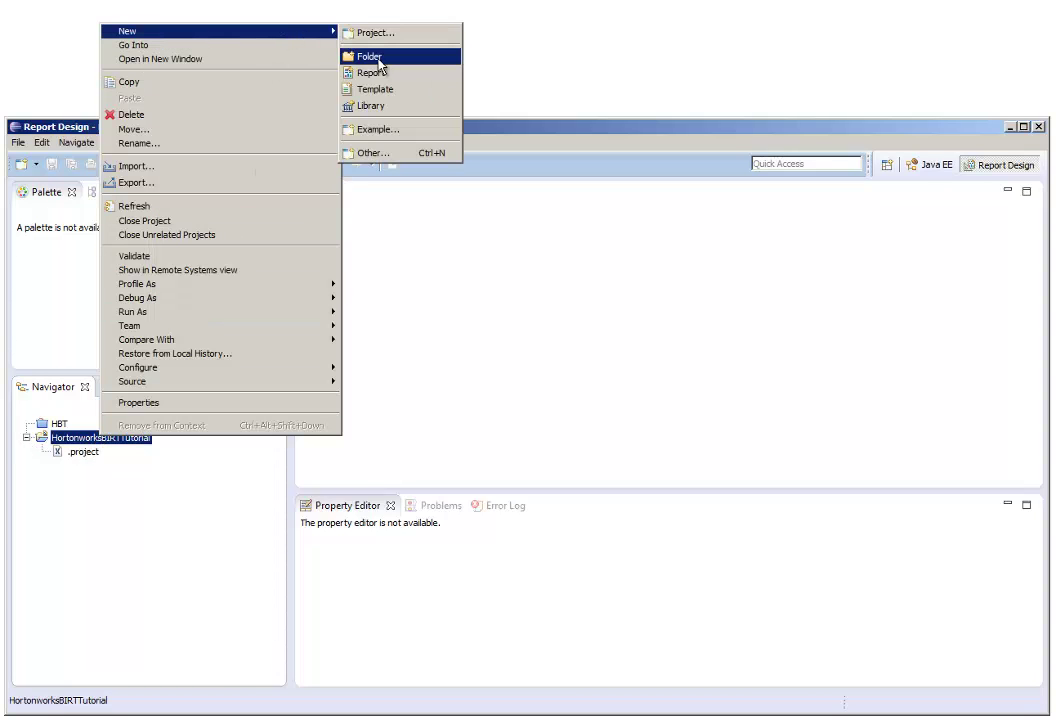
{"action": "left_click", "coordinate": [397, 77]}
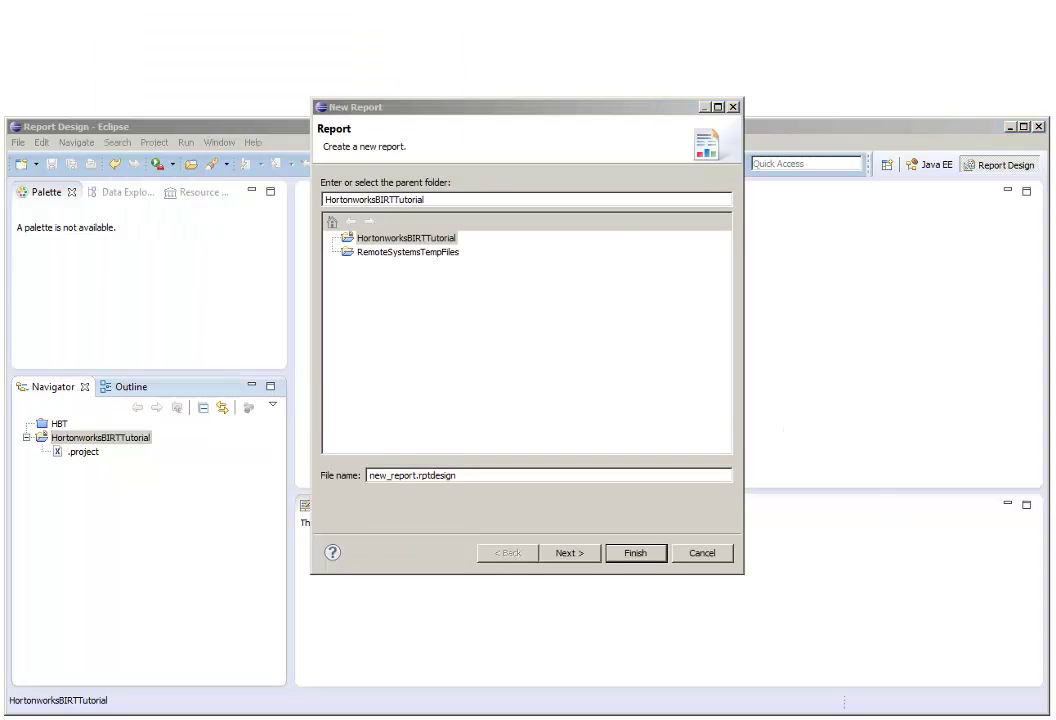
{"action": "left_click", "coordinate": [418, 474]}
{"action": "key", "text": "BackSpace"}
{"action": "key", "text": "BackSpace"}
{"action": "key", "text": "BackSpace"}
{"action": "key", "text": "BackSpace"}
{"action": "key", "text": "BackSpace"}
{"action": "key", "text": "BackSpace"}
{"action": "key", "text": "BackSpace"}
{"action": "key", "text": "BackSpace"}
{"action": "key", "text": "BackSpace"}
{"action": "key", "text": "BackSpace"}
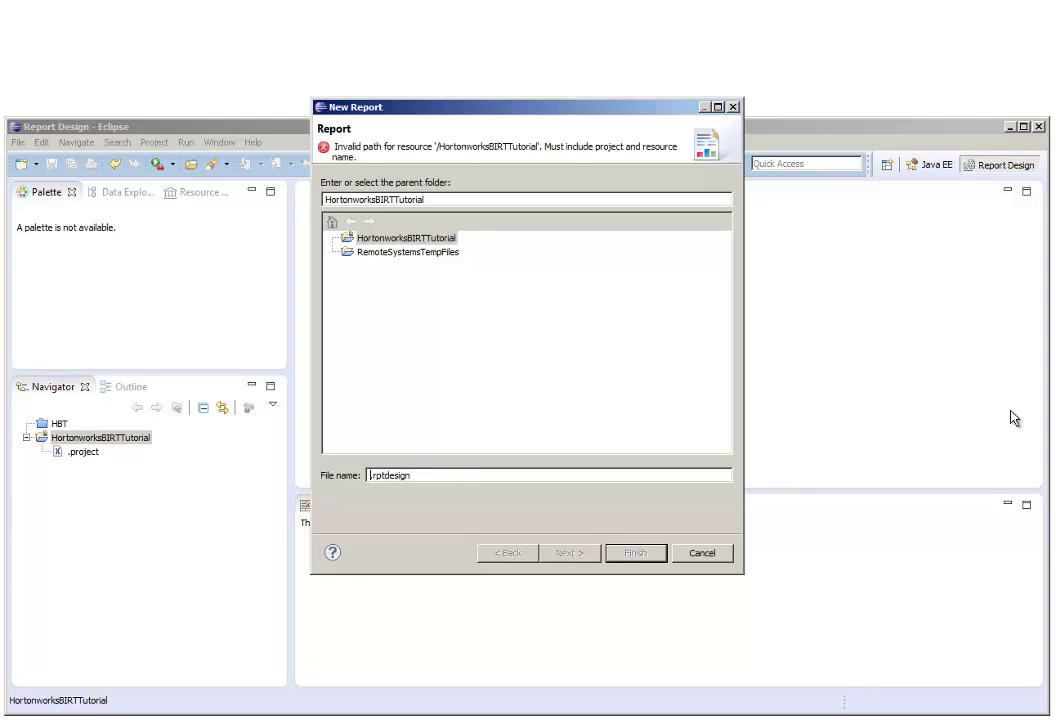
{"action": "type", "text": "HWBIRTTut1"}
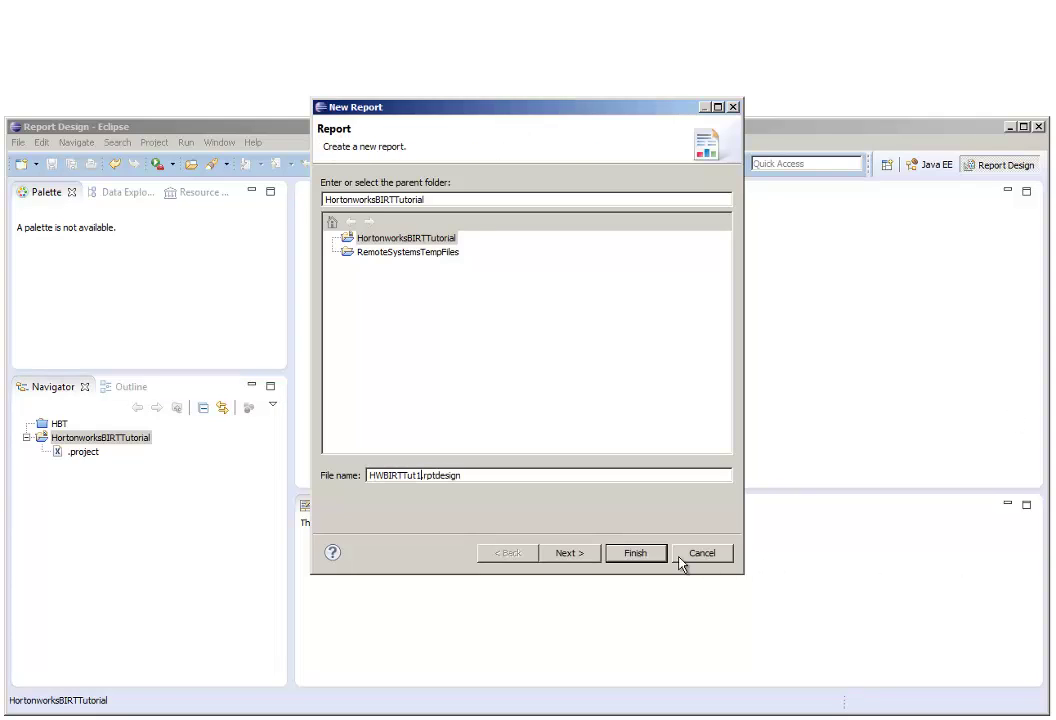
{"action": "left_click", "coordinate": [645, 553]}
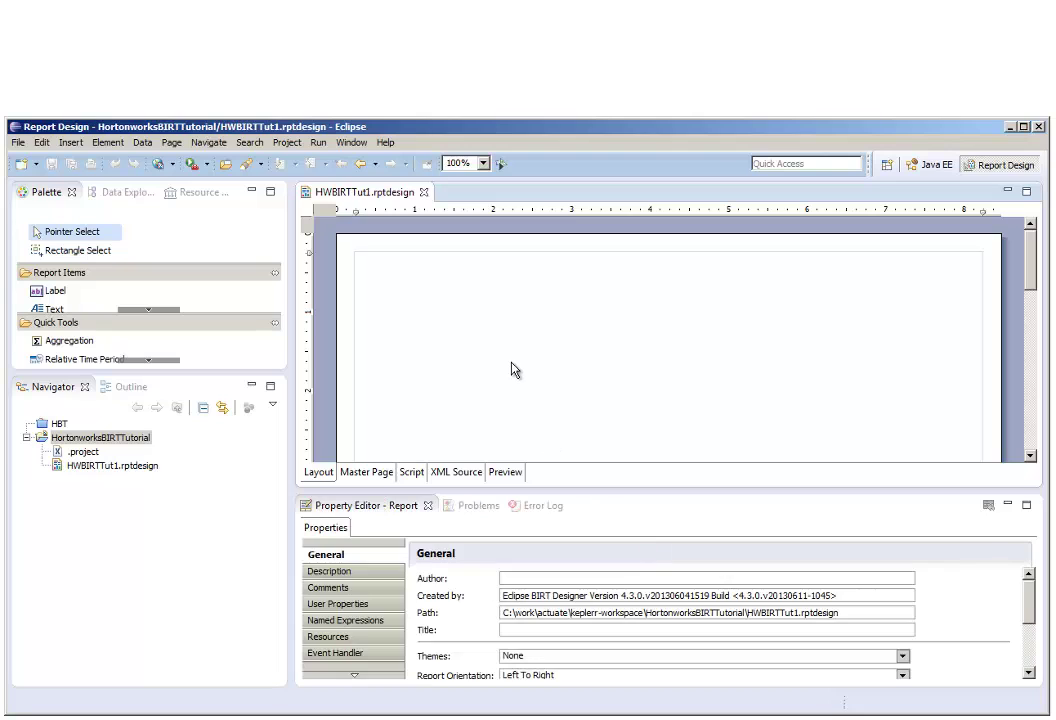
Start a new Hive2 data source in Data Explorer named srcHWSandbox
{"action": "left_click", "coordinate": [121, 196]}
{"action": "left_click", "coordinate": [100, 233]}
{"action": "right_click", "coordinate": [100, 233]}
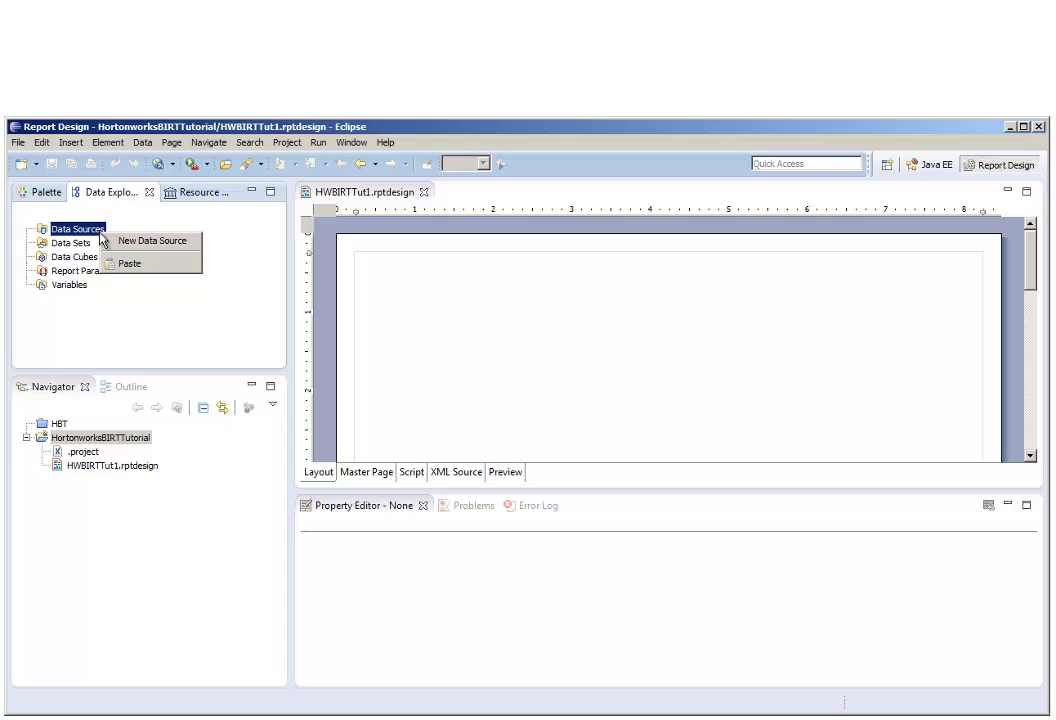
{"action": "left_click", "coordinate": [146, 241]}
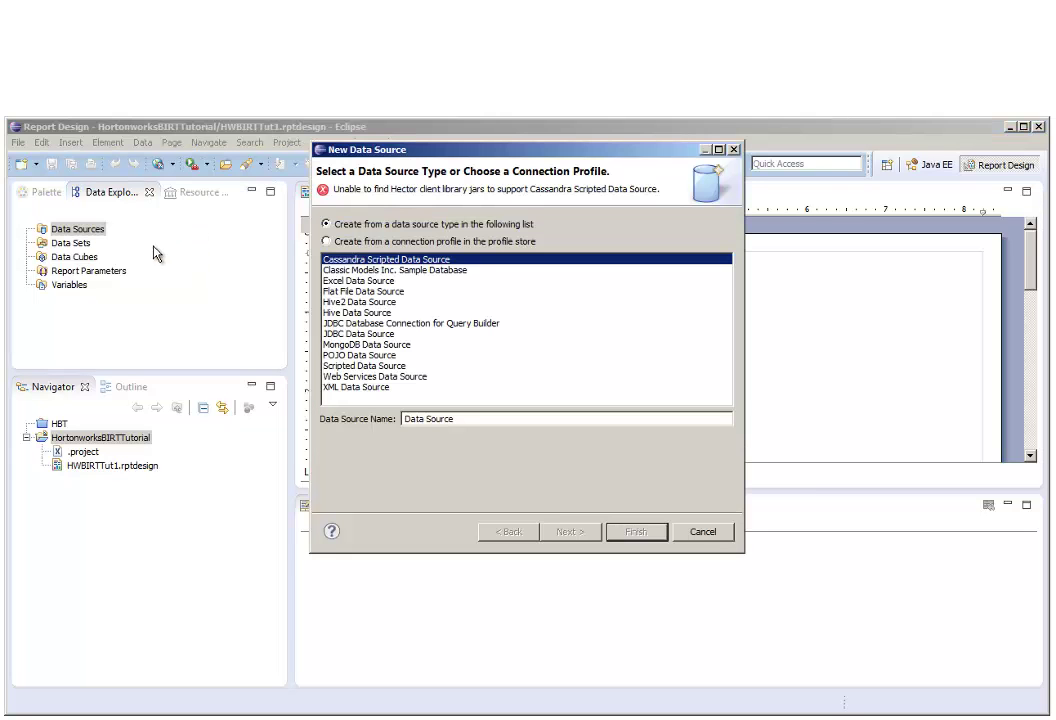
{"action": "left_click", "coordinate": [357, 302]}
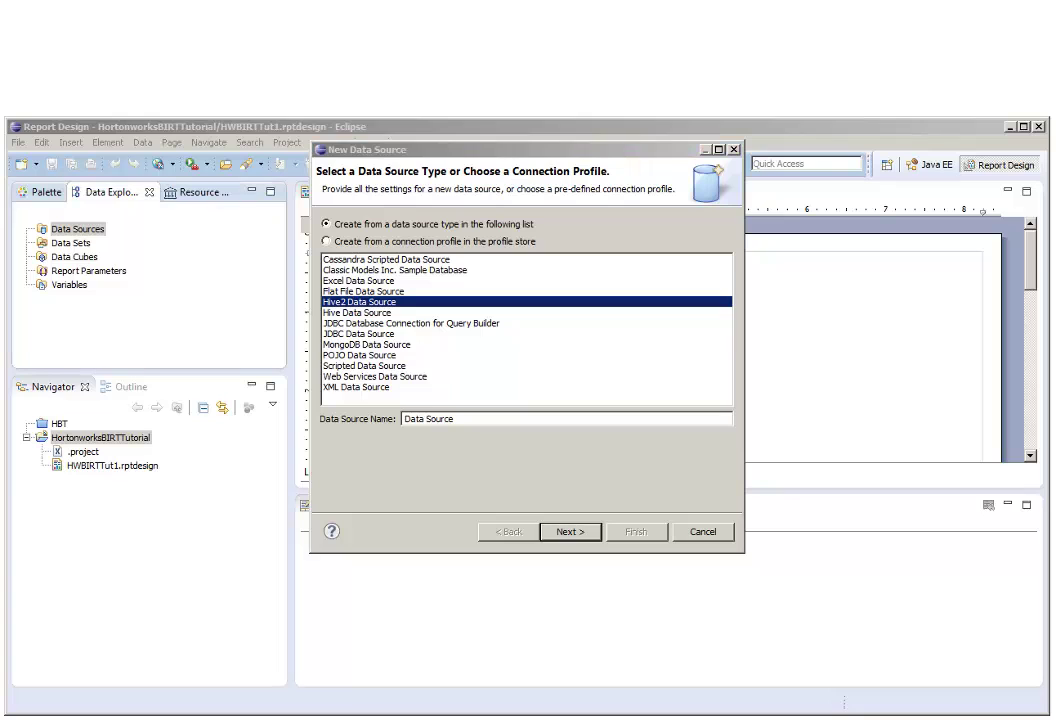
{"action": "left_click_drag", "start_coordinate": [468, 419], "coordinate": [402, 419]}
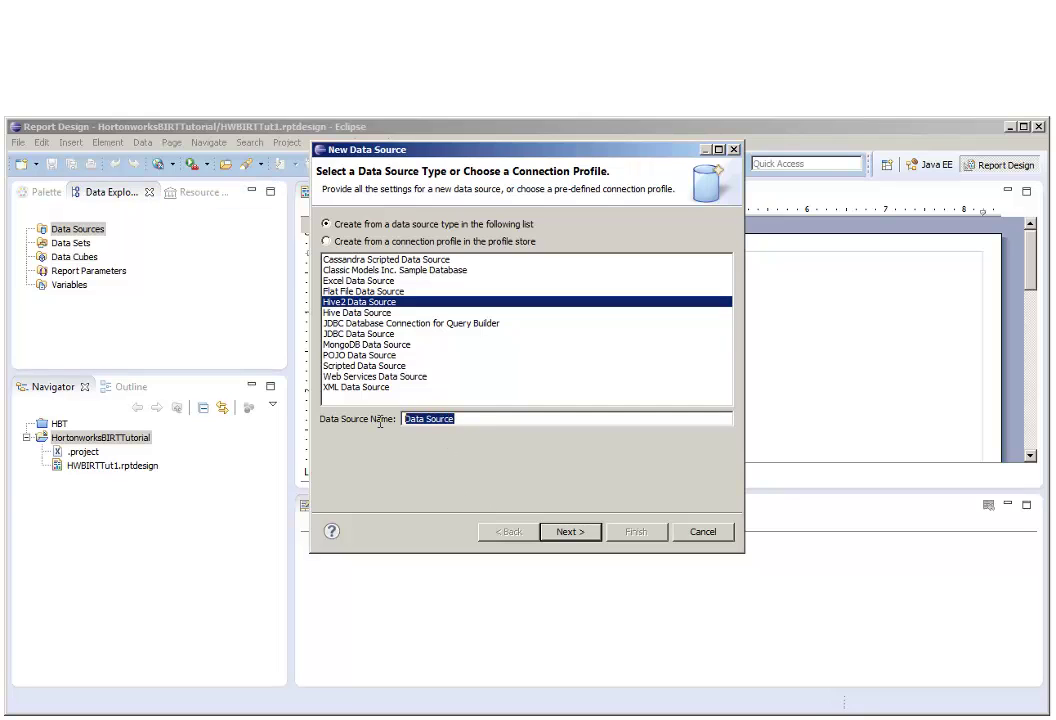
{"action": "type", "text": "srcHWSandbox"}
{"action": "left_click", "coordinate": [568, 532]}
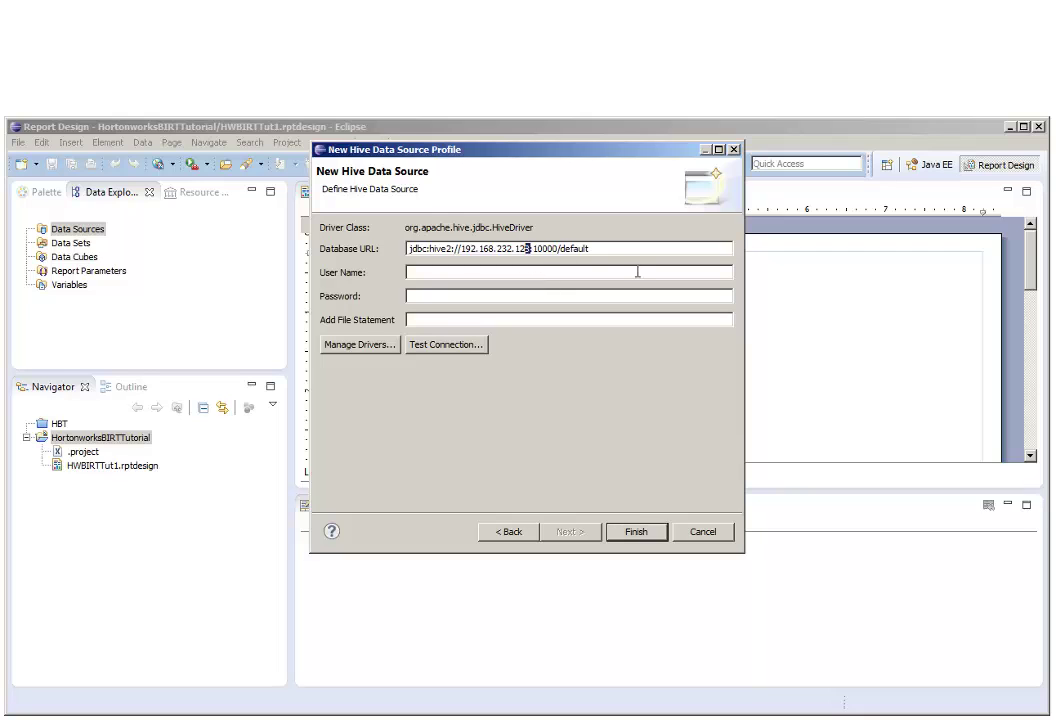
Point the connection at host 127.0.0.1 with user sandbox, test it, and finish
{"action": "key", "text": "shift+Left"}
{"action": "key", "text": "shift+Left"}
{"action": "key", "text": "shift+Left"}
{"action": "key", "text": "shift+Left"}
{"action": "key", "text": "shift+Left"}
{"action": "key", "text": "shift+Left"}
{"action": "key", "text": "shift+Left"}
{"action": "key", "text": "shift+Left"}
{"action": "key", "text": "shift+Left"}
{"action": "key", "text": "shift+Left"}
{"action": "key", "text": "shift+Left"}
{"action": "key", "text": "shift+Left"}
{"action": "key", "text": "shift+Left"}
{"action": "key", "text": "shift+Left"}
{"action": "key", "text": "shift+Left"}
{"action": "type", "text": "127"}
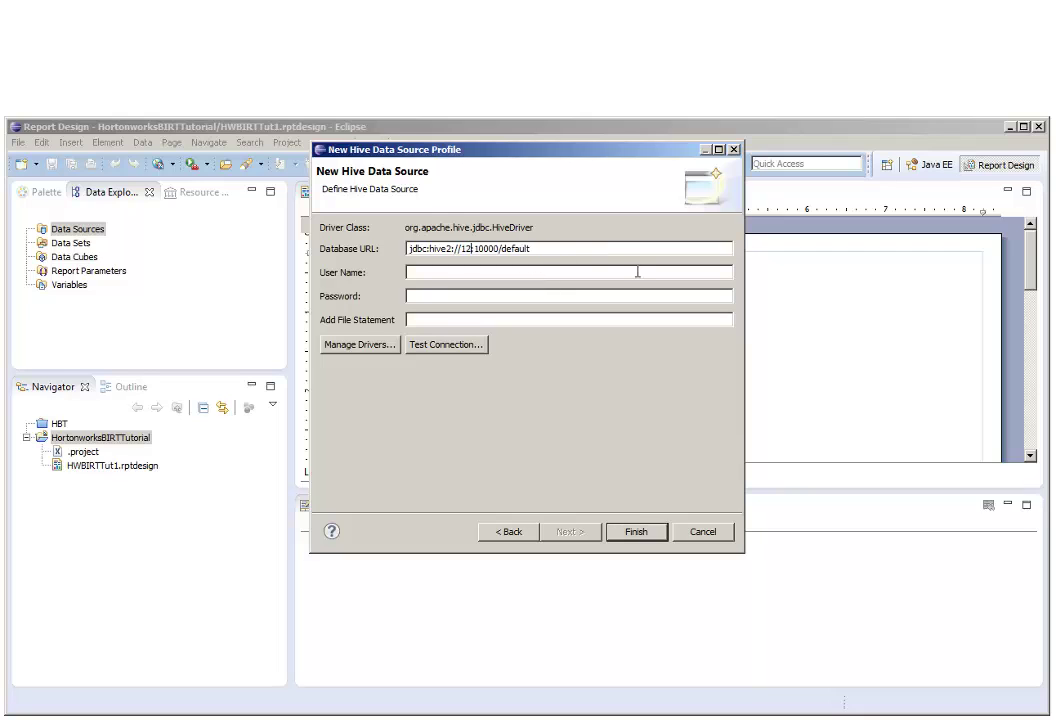
{"action": "type", "text": ".0.0.1"}
{"action": "key", "text": "Tab"}
{"action": "type", "text": "sandbox"}
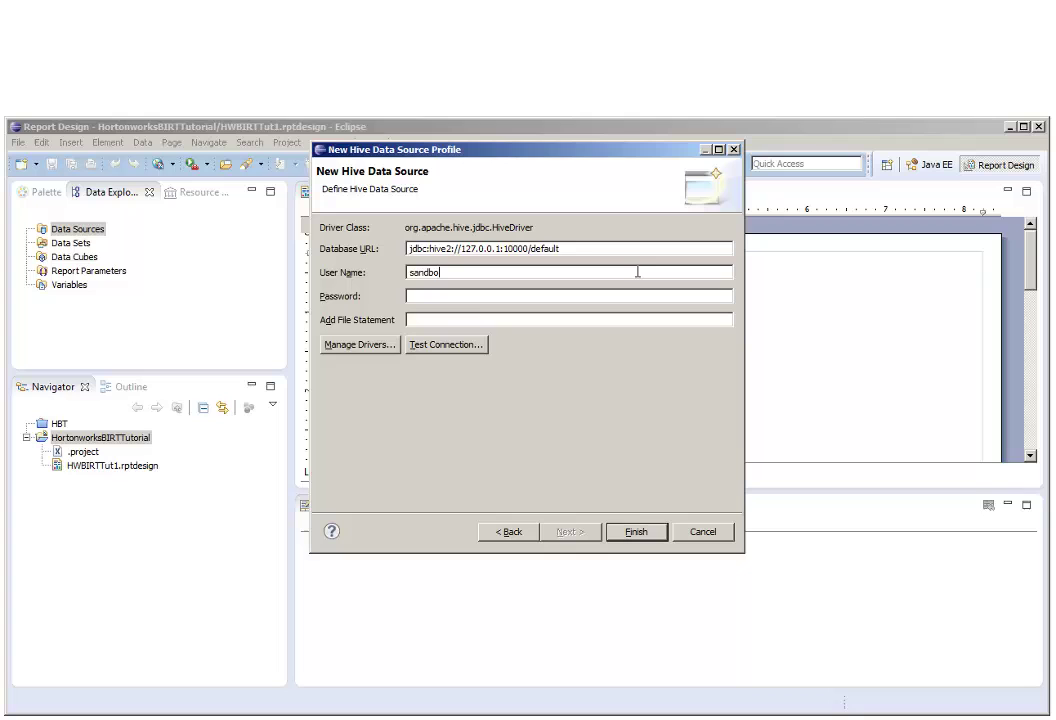
{"action": "left_click", "coordinate": [447, 344]}
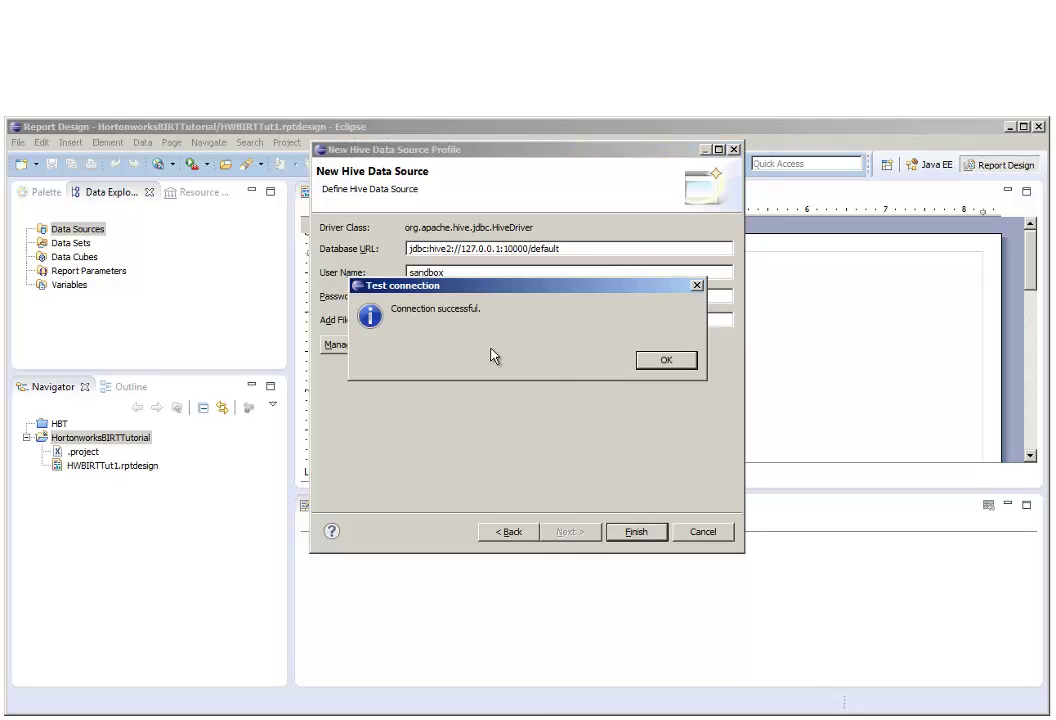
{"action": "left_click", "coordinate": [657, 362]}
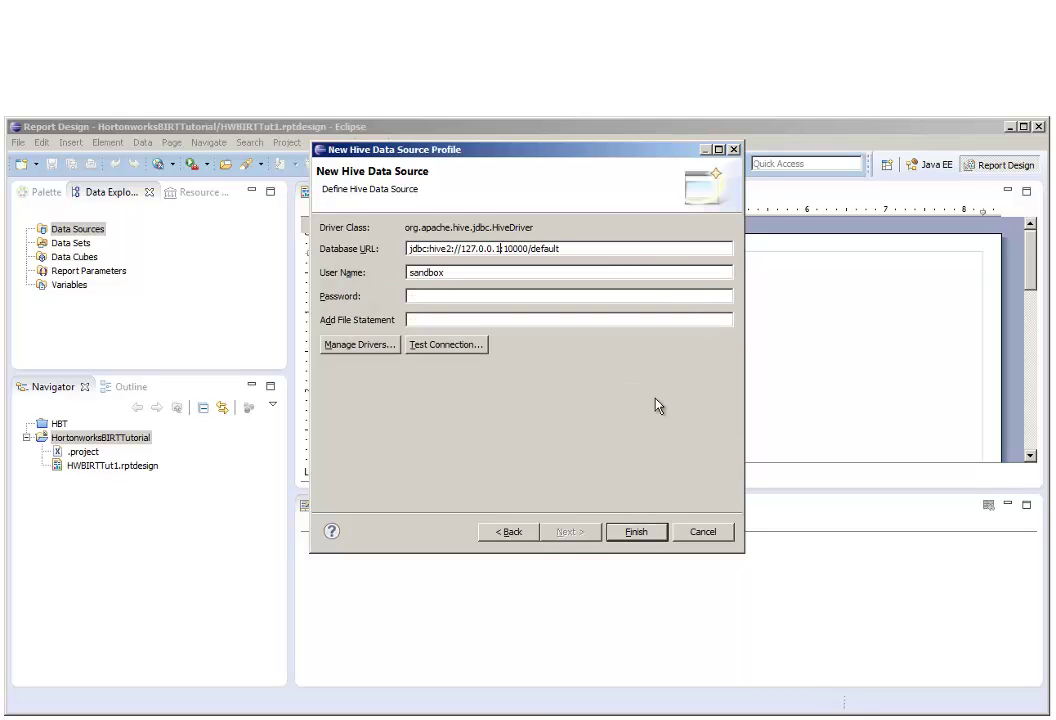
{"action": "left_click", "coordinate": [648, 534]}
Start a new data set on srcHWSandbox named srcHWSandboxDetail
{"action": "left_click", "coordinate": [80, 257]}
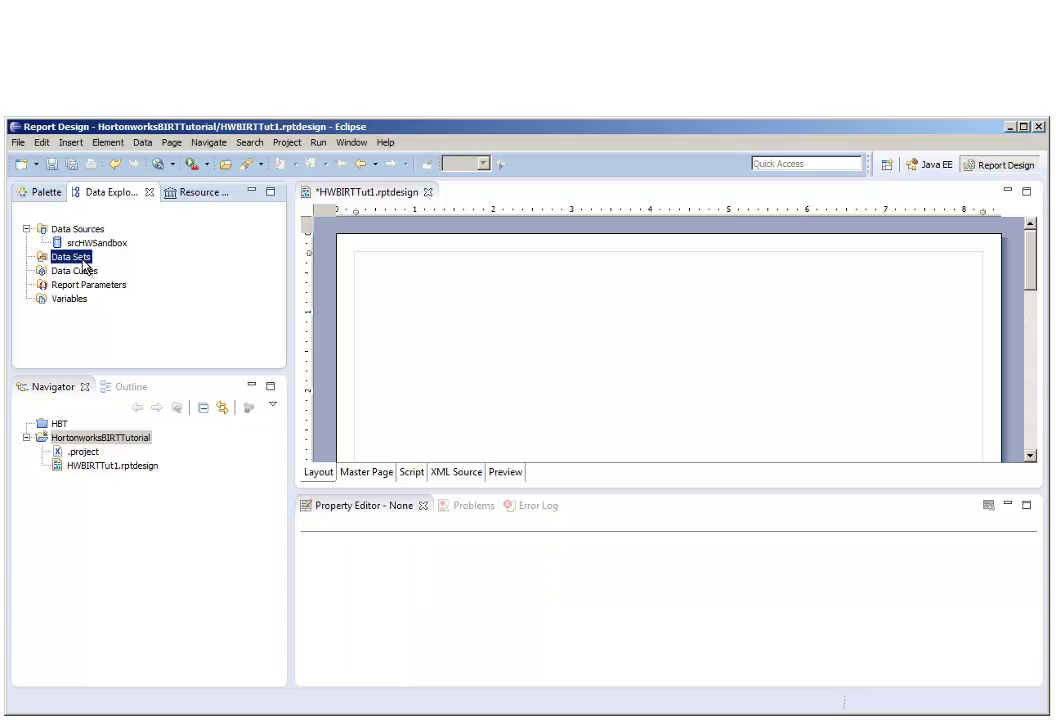
{"action": "right_click", "coordinate": [83, 258]}
{"action": "left_click", "coordinate": [115, 268]}
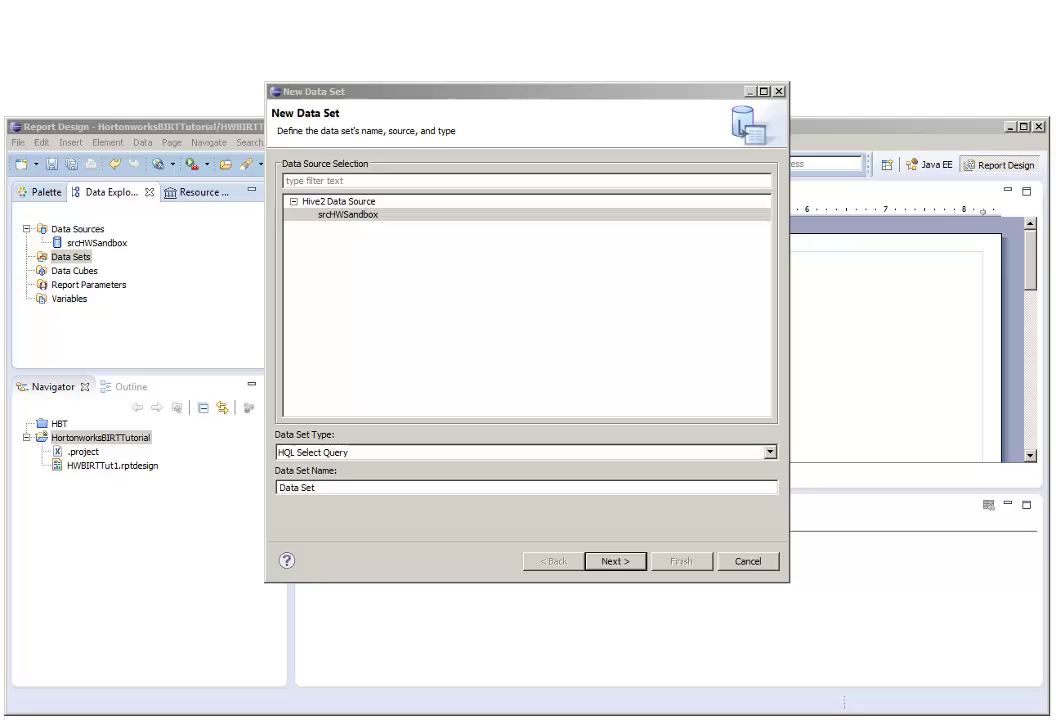
{"action": "left_click", "coordinate": [357, 222]}
{"action": "left_click_drag", "start_coordinate": [368, 488], "coordinate": [238, 490]}
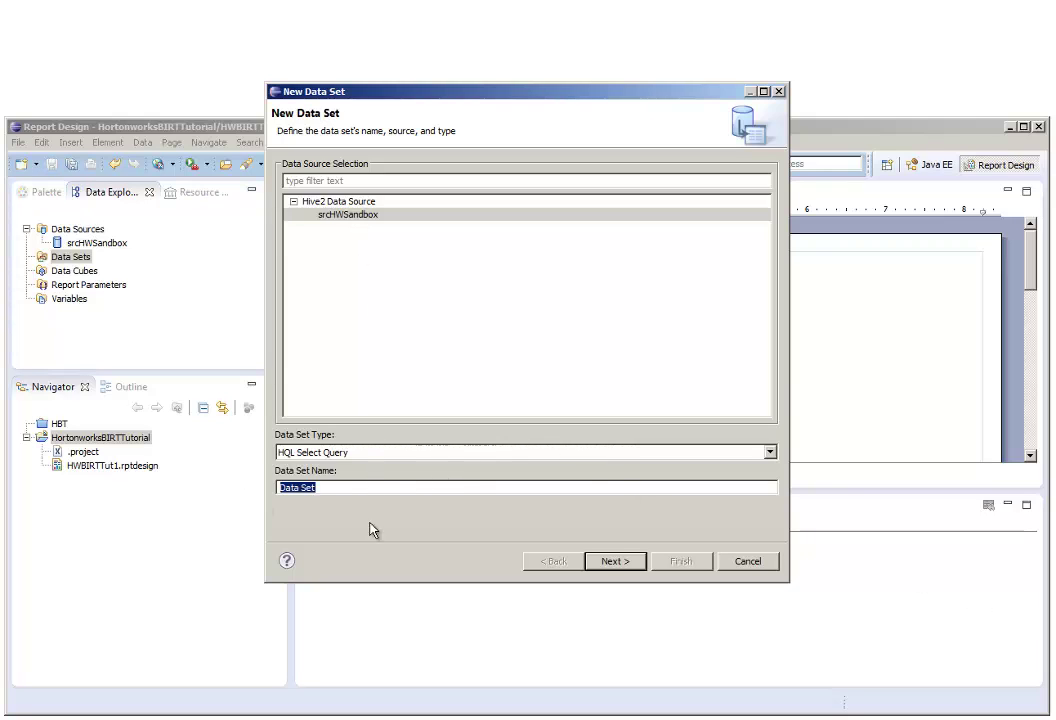
{"action": "type", "text": "srcHWSandboxDetail"}
{"action": "left_click", "coordinate": [617, 562]}
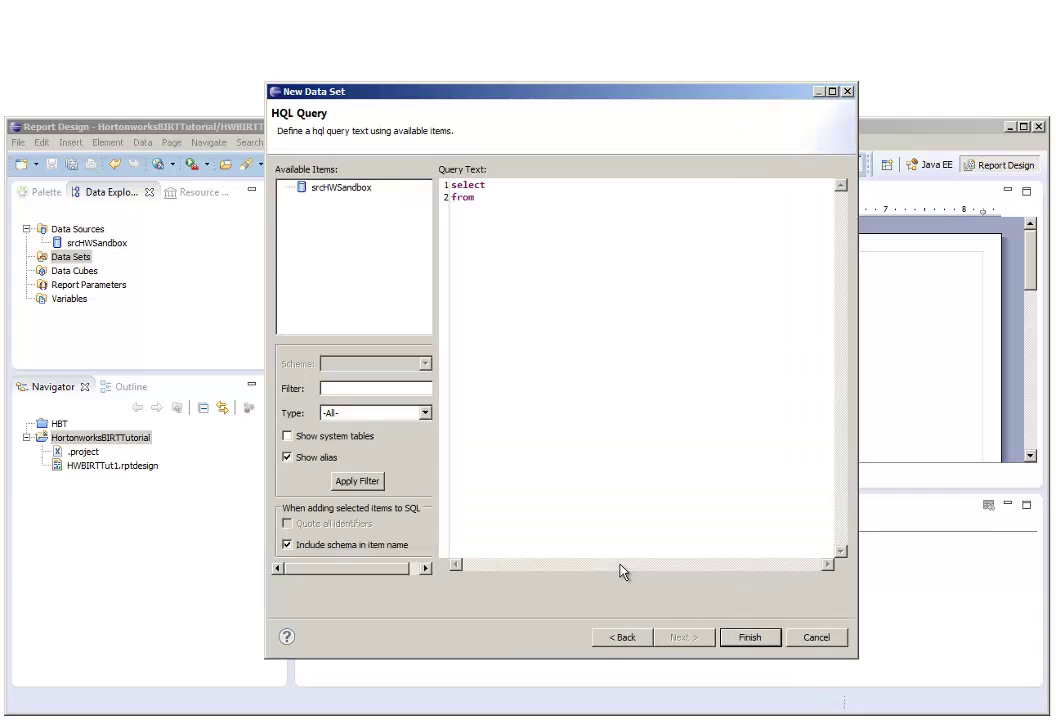
Set the query to select * from sample_07 and finish the data set
{"action": "left_click", "coordinate": [527, 188]}
{"action": "type", "text": "*"}
{"action": "left_click", "coordinate": [530, 196]}
{"action": "type", "text": "sample_07"}
{"action": "left_click", "coordinate": [770, 639]}
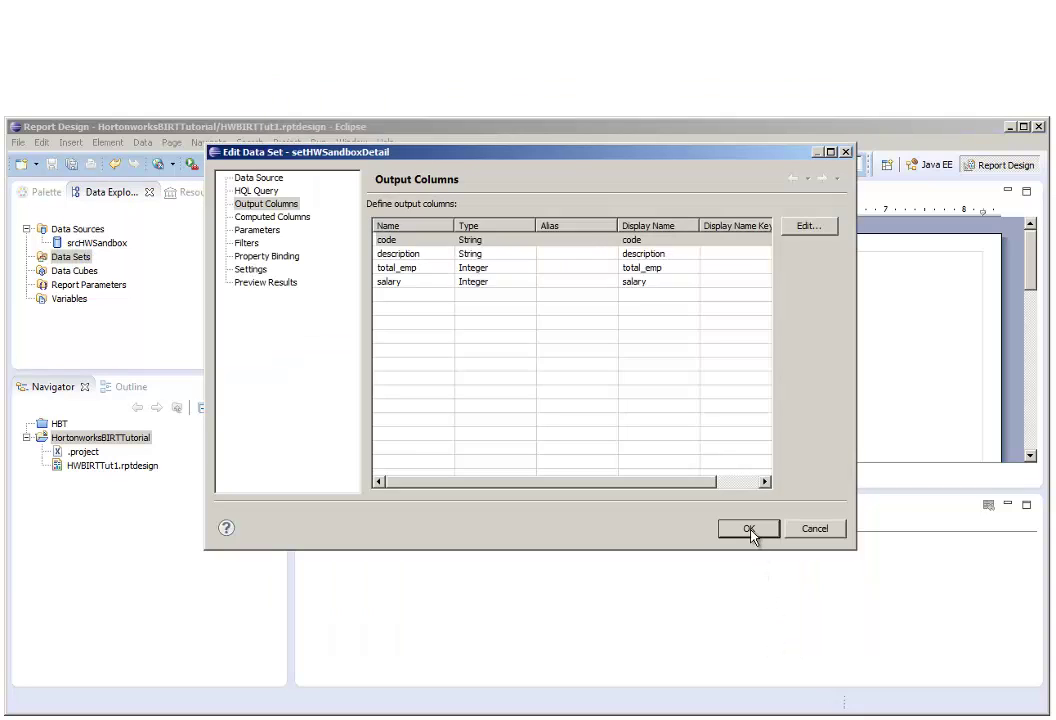
Confirm the detail data set, then start a new data set named setHWSandboxSummary
{"action": "left_click", "coordinate": [749, 529]}
{"action": "left_click", "coordinate": [84, 258]}
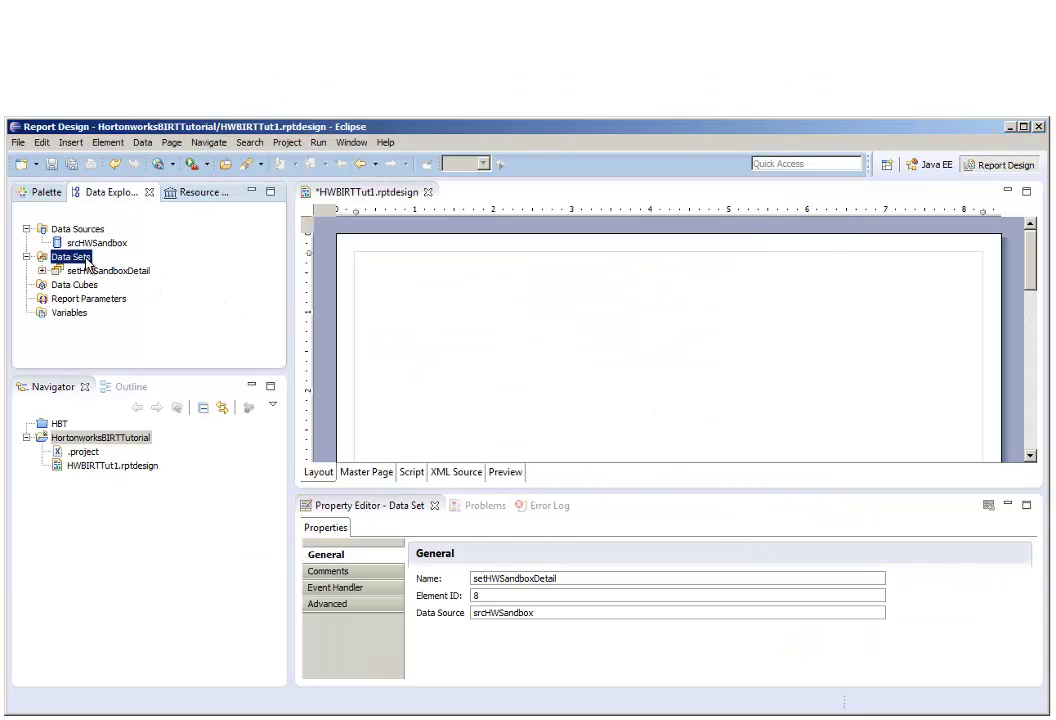
{"action": "right_click", "coordinate": [86, 262]}
{"action": "left_click", "coordinate": [125, 265]}
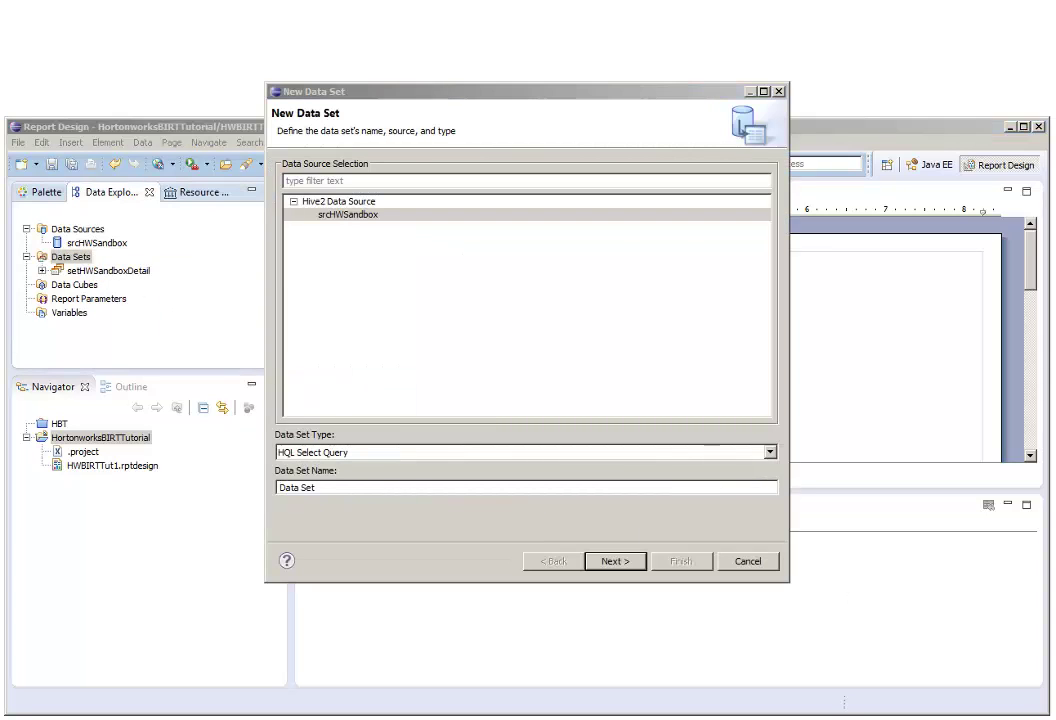
{"action": "left_click_drag", "start_coordinate": [372, 500], "coordinate": [243, 491]}
{"action": "type", "text": "setHWSandboxSummary"}
{"action": "left_click", "coordinate": [610, 562]}
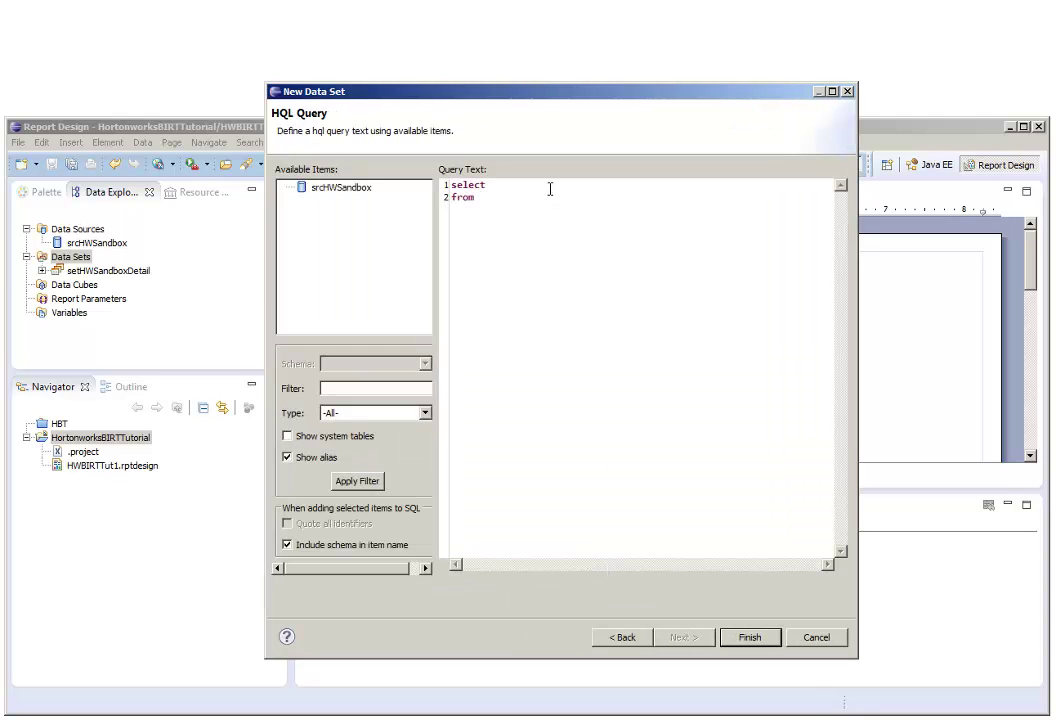
Give the summary data set the query select * from sample_07 and finish it
{"action": "type", "text": "*"}
{"action": "left_click", "coordinate": [516, 200]}
{"action": "type", "text": "sample_07"}
{"action": "left_click", "coordinate": [749, 638]}
Confirm the summary data set and open the Filters page of setHWSandboxDetail
{"action": "left_click", "coordinate": [749, 530]}
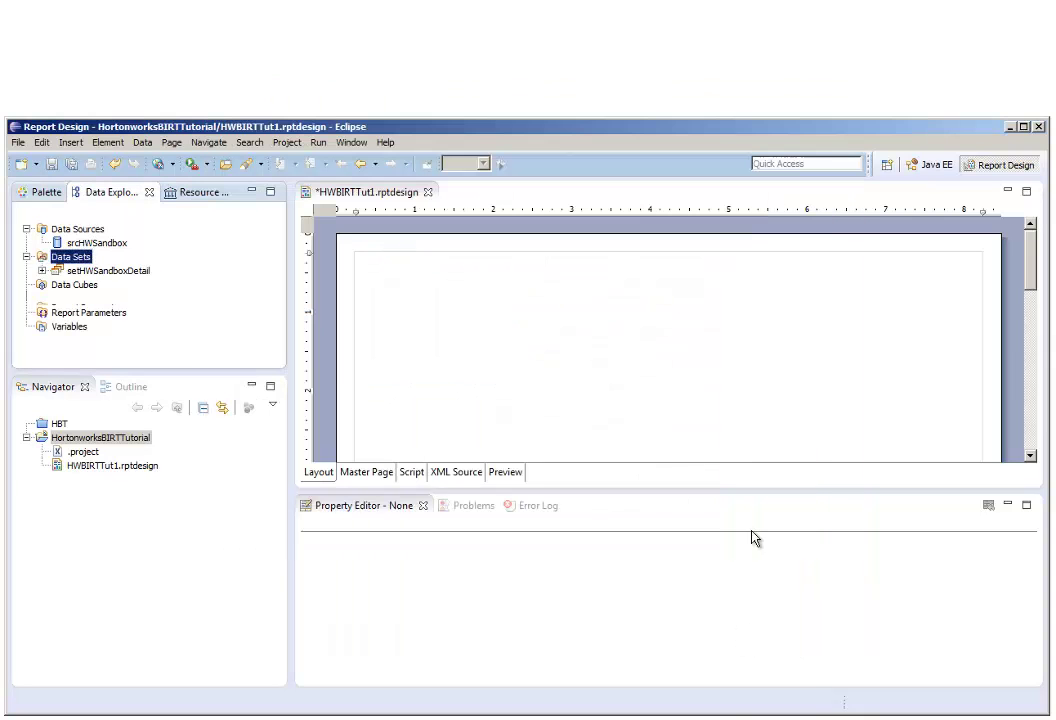
{"action": "left_click", "coordinate": [141, 271]}
{"action": "right_click", "coordinate": [141, 271]}
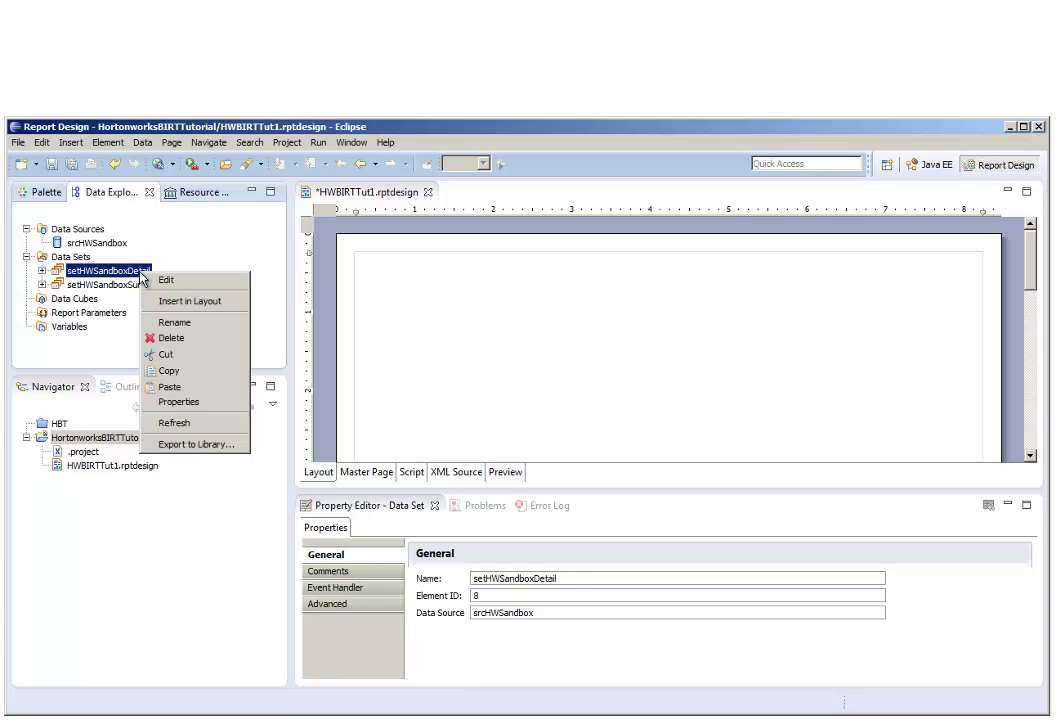
{"action": "left_click", "coordinate": [150, 279]}
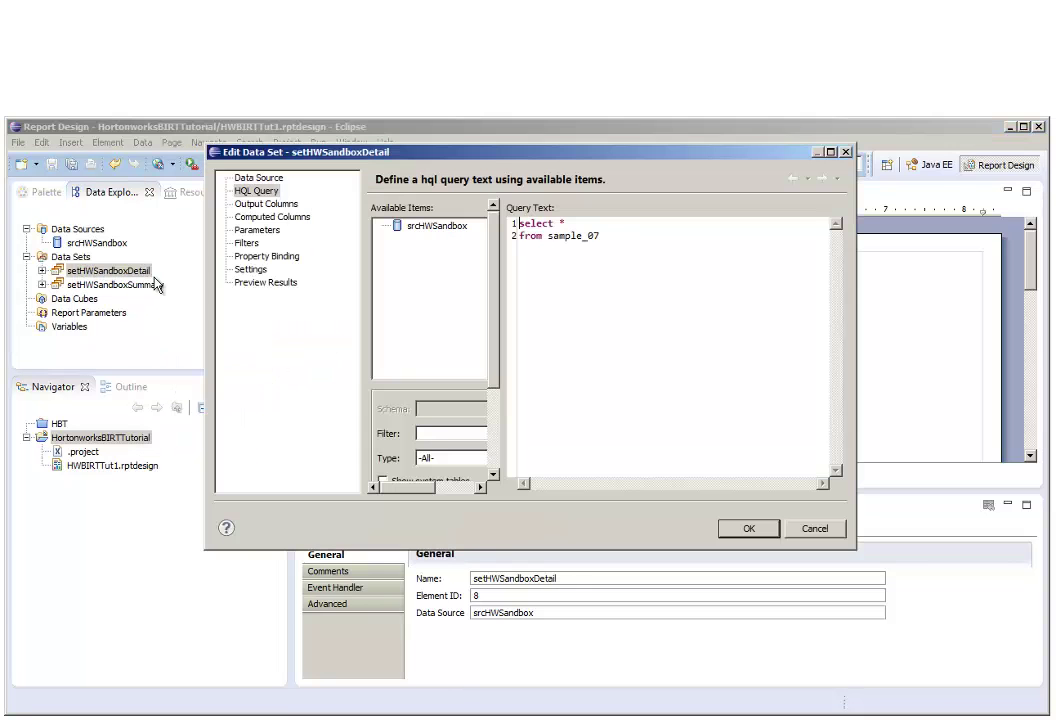
{"action": "left_click", "coordinate": [246, 243]}
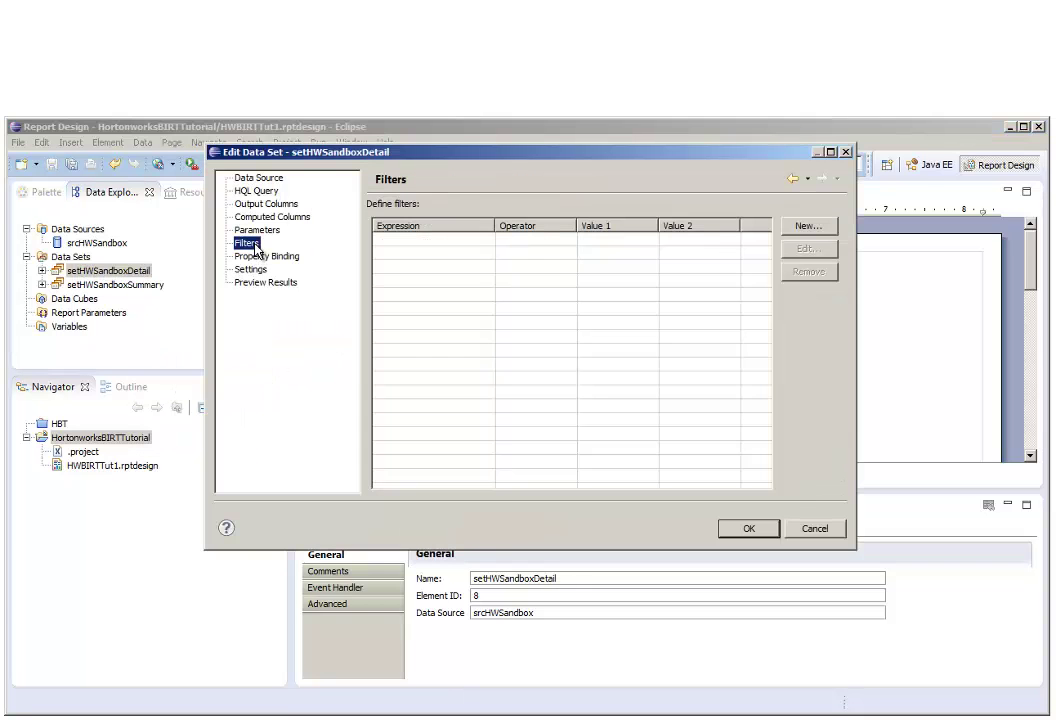
Add the filter row["code"] Not Match "00-0000" and save the data set
{"action": "left_click", "coordinate": [800, 229]}
{"action": "left_click", "coordinate": [444, 239]}
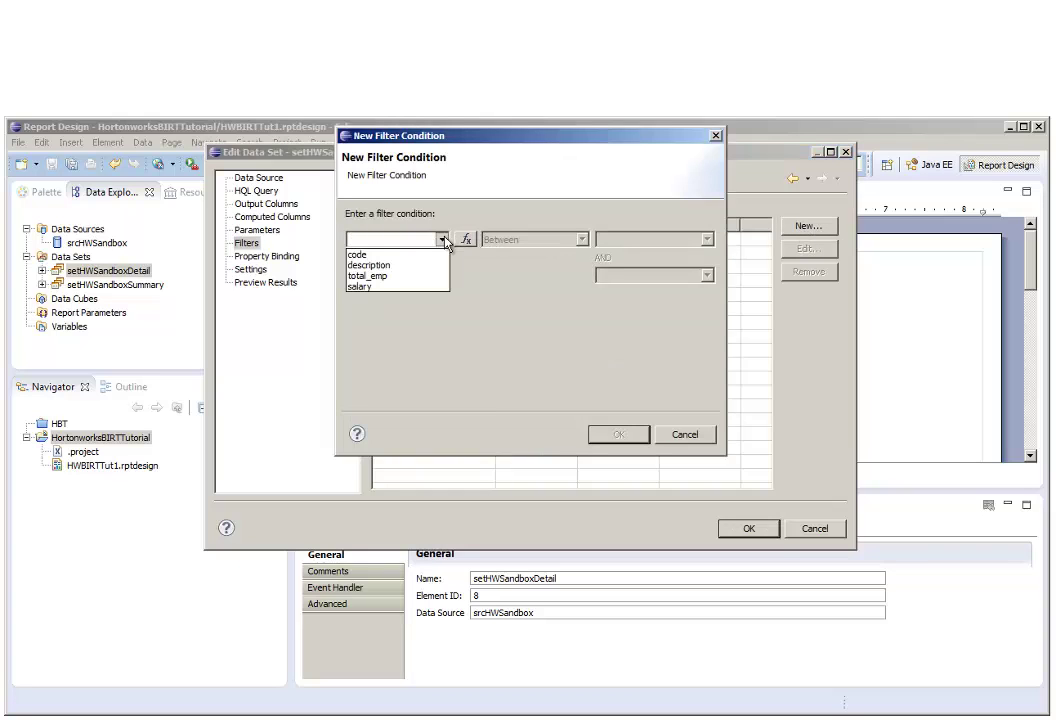
{"action": "left_click", "coordinate": [426, 251]}
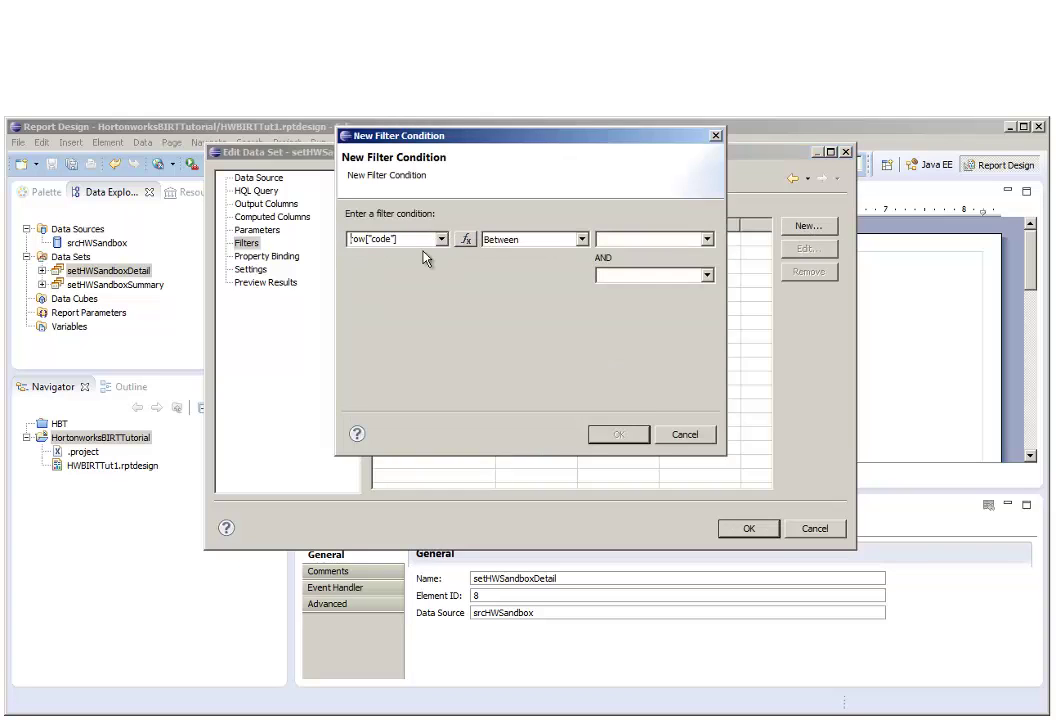
{"action": "left_click", "coordinate": [582, 239]}
{"action": "left_click", "coordinate": [548, 457]}
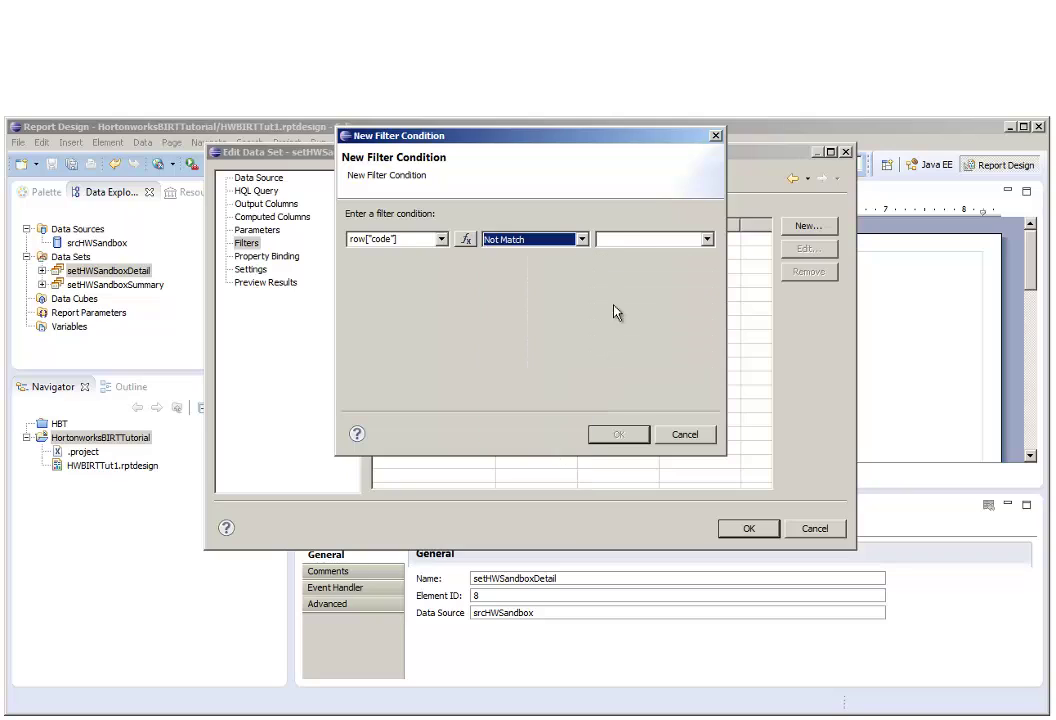
{"action": "left_click", "coordinate": [622, 240]}
{"action": "type", "text": "\""}
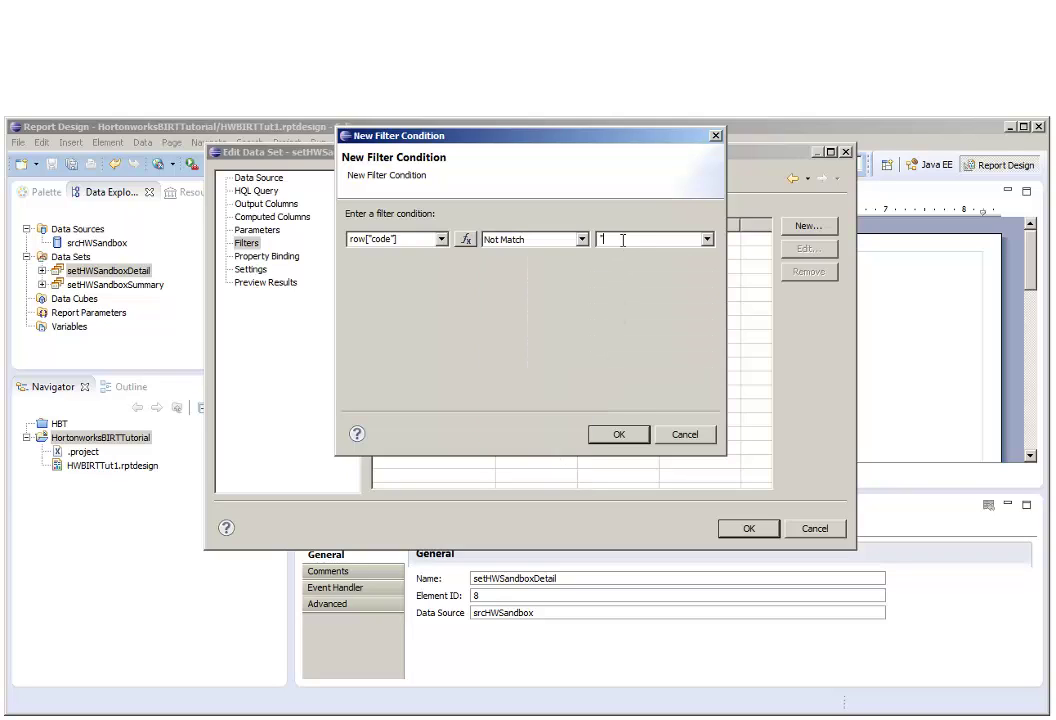
{"action": "type", "text": "00-0000"}
{"action": "left_click", "coordinate": [619, 434]}
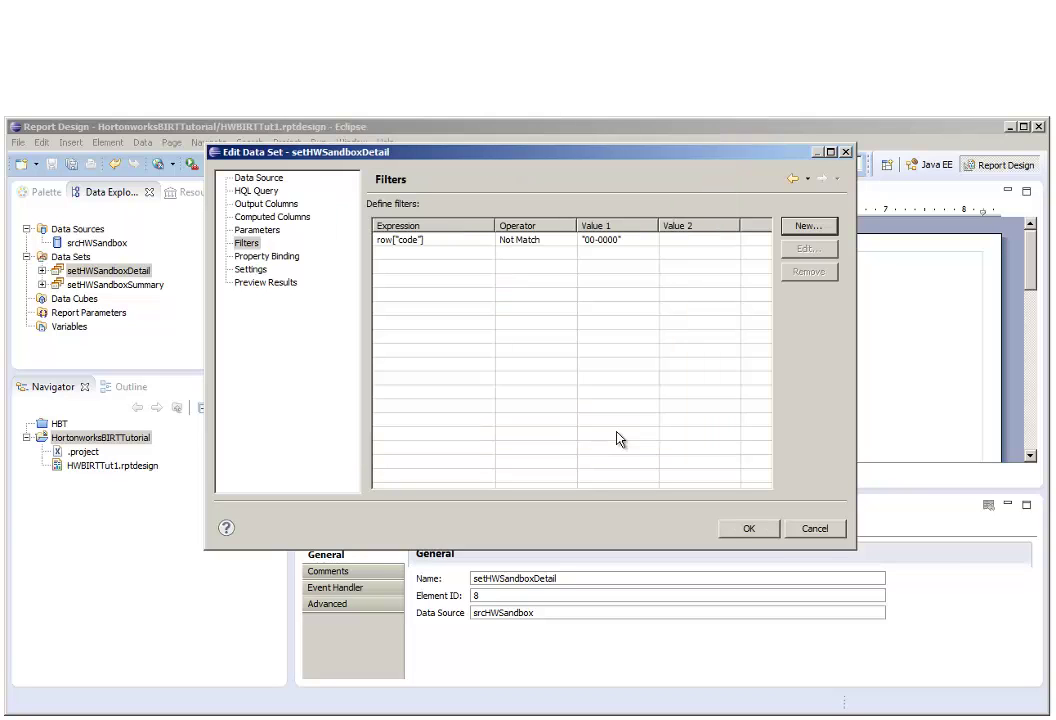
{"action": "left_click", "coordinate": [748, 530]}
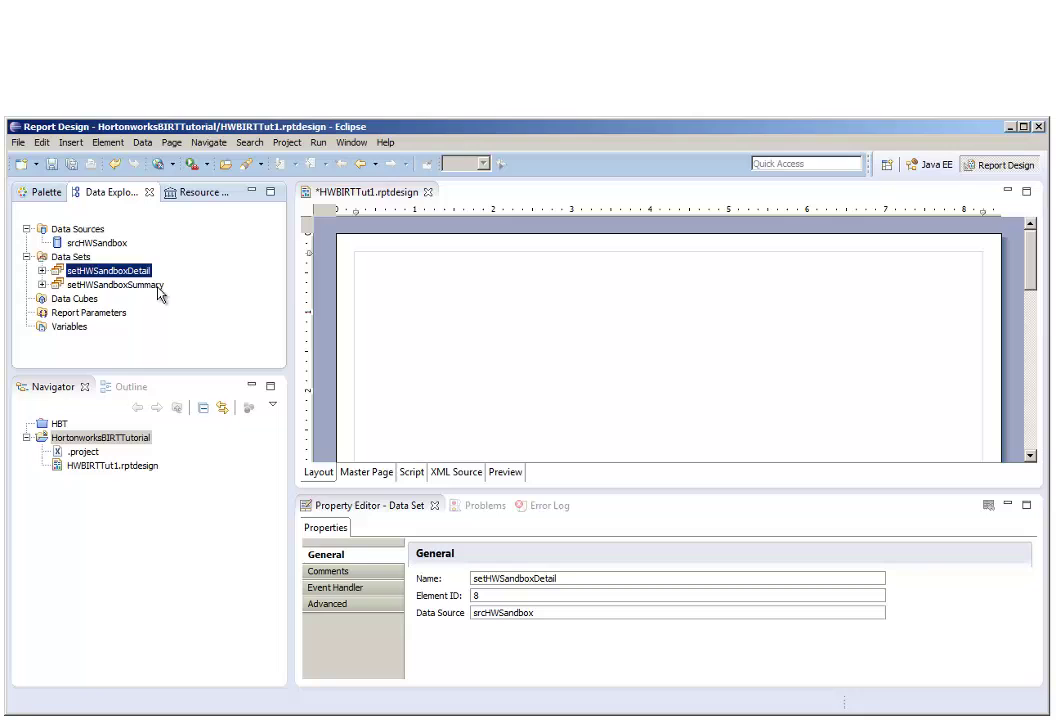
Open the Filters page of the setHWSandboxSummary data set for editing
{"action": "left_click", "coordinate": [158, 290]}
{"action": "right_click", "coordinate": [160, 292]}
{"action": "left_click", "coordinate": [184, 297]}
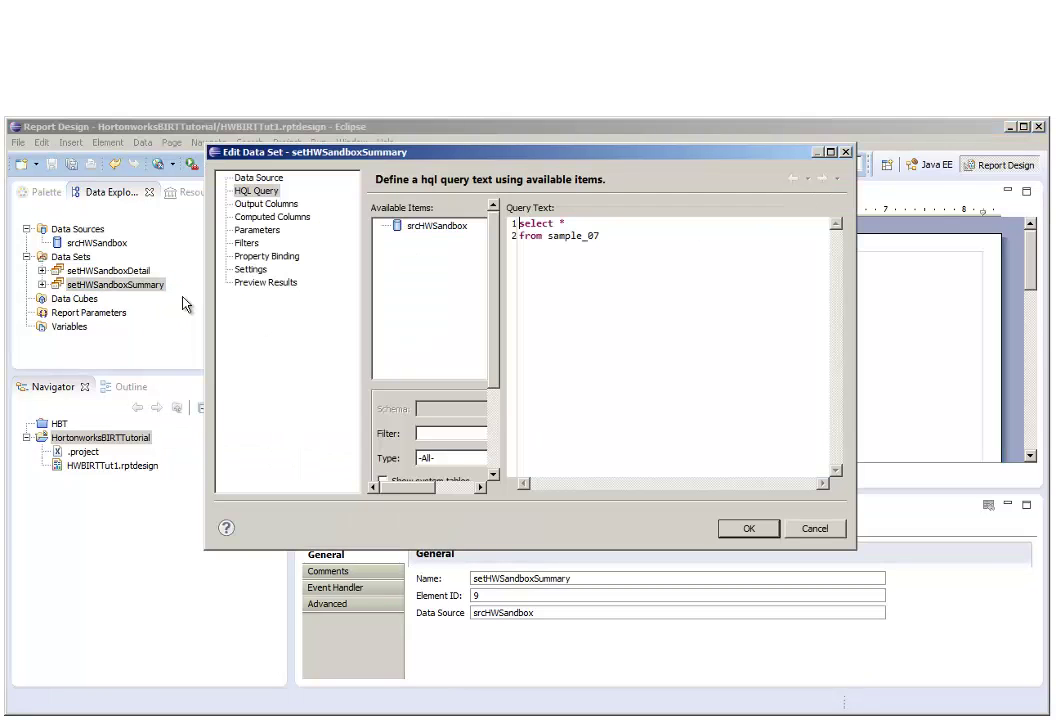
{"action": "left_click", "coordinate": [247, 244]}
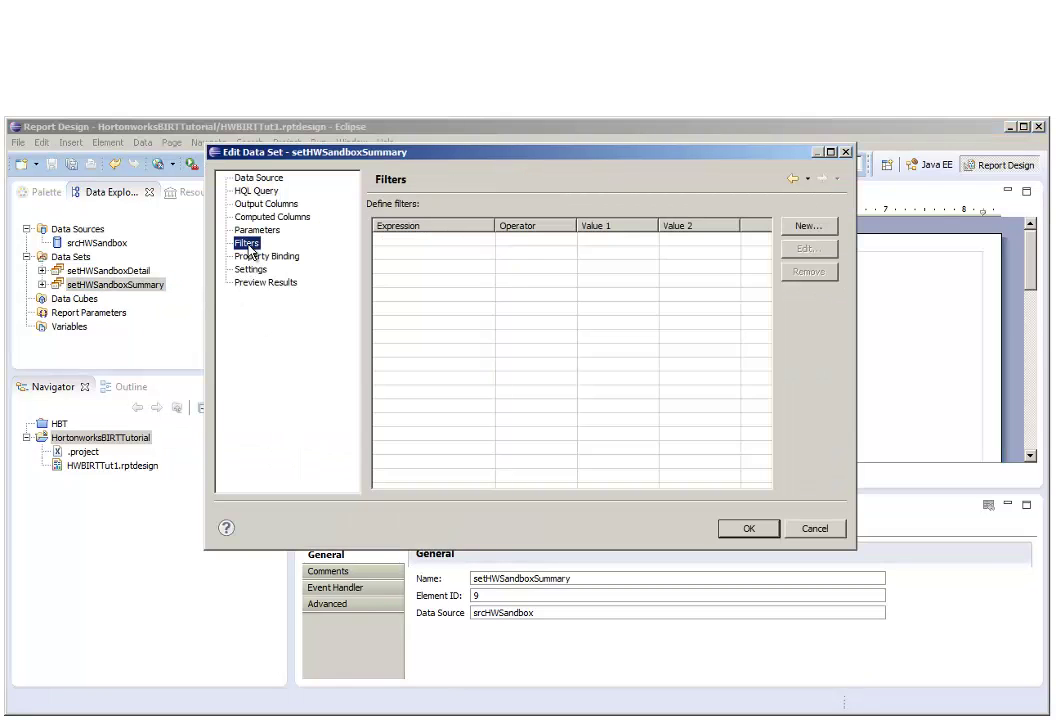
Add the filter row["code"] Not Match "00-0000" to the summary data set
{"action": "left_click", "coordinate": [806, 228]}
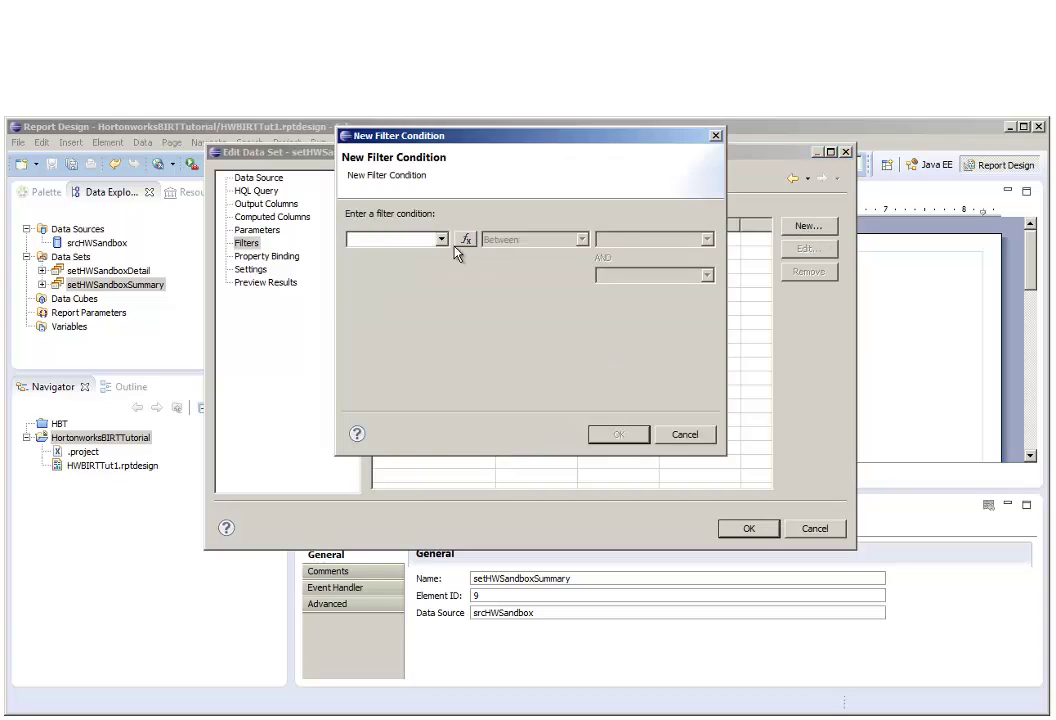
{"action": "left_click", "coordinate": [441, 239]}
{"action": "left_click", "coordinate": [430, 254]}
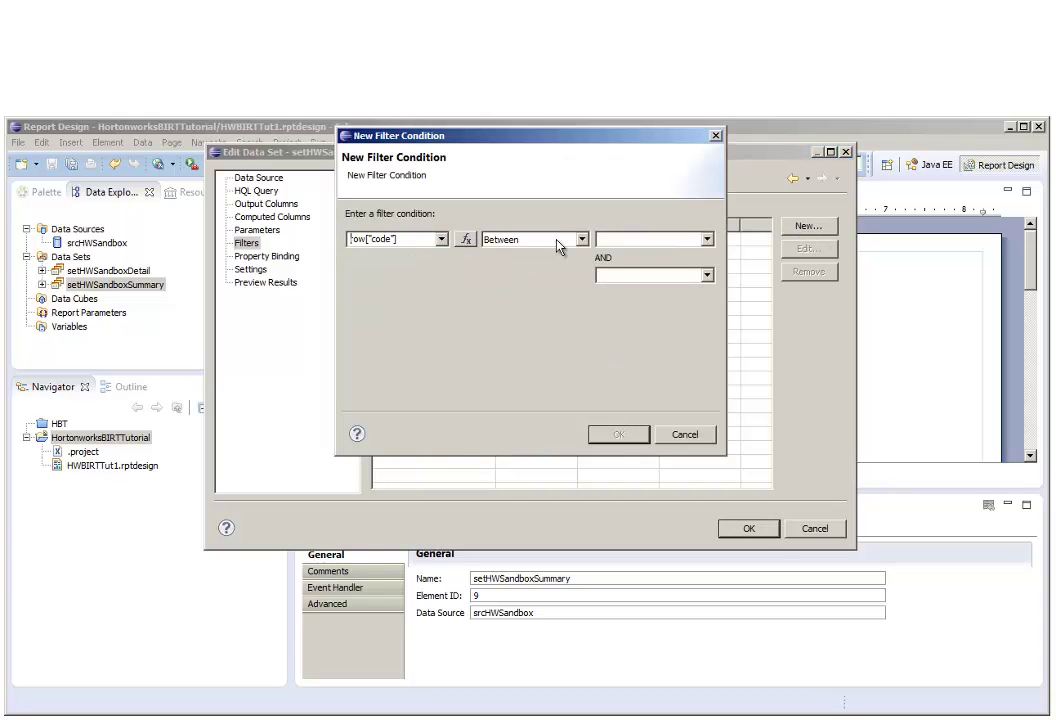
{"action": "left_click", "coordinate": [588, 240]}
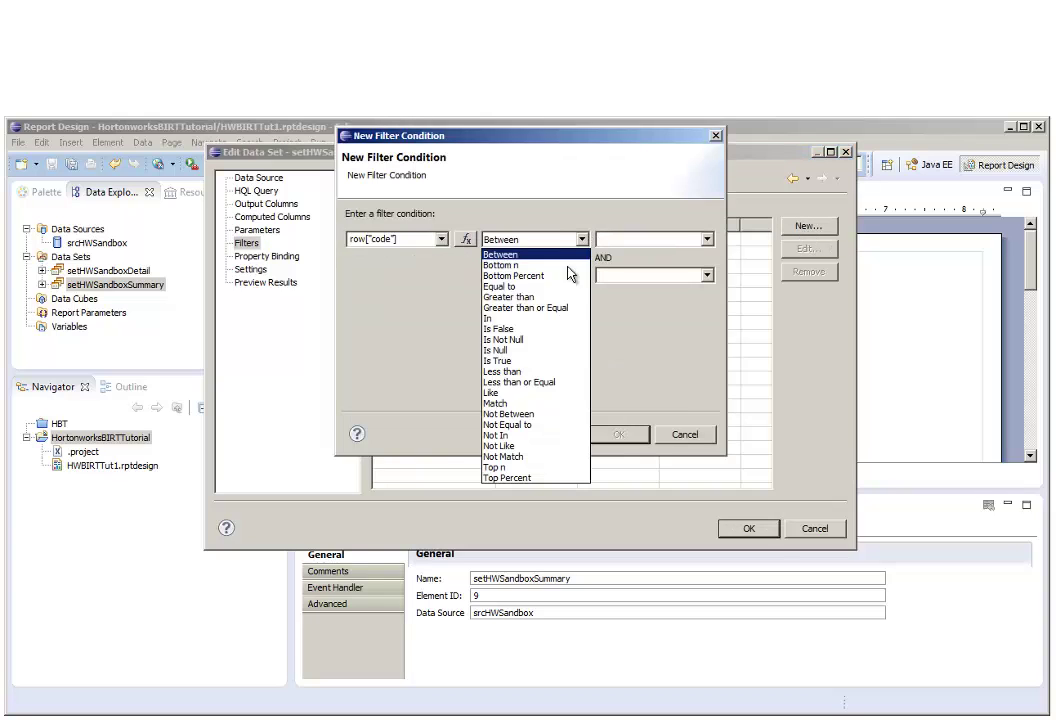
{"action": "left_click", "coordinate": [542, 460]}
{"action": "left_click", "coordinate": [616, 241]}
{"action": "type", "text": "\""}
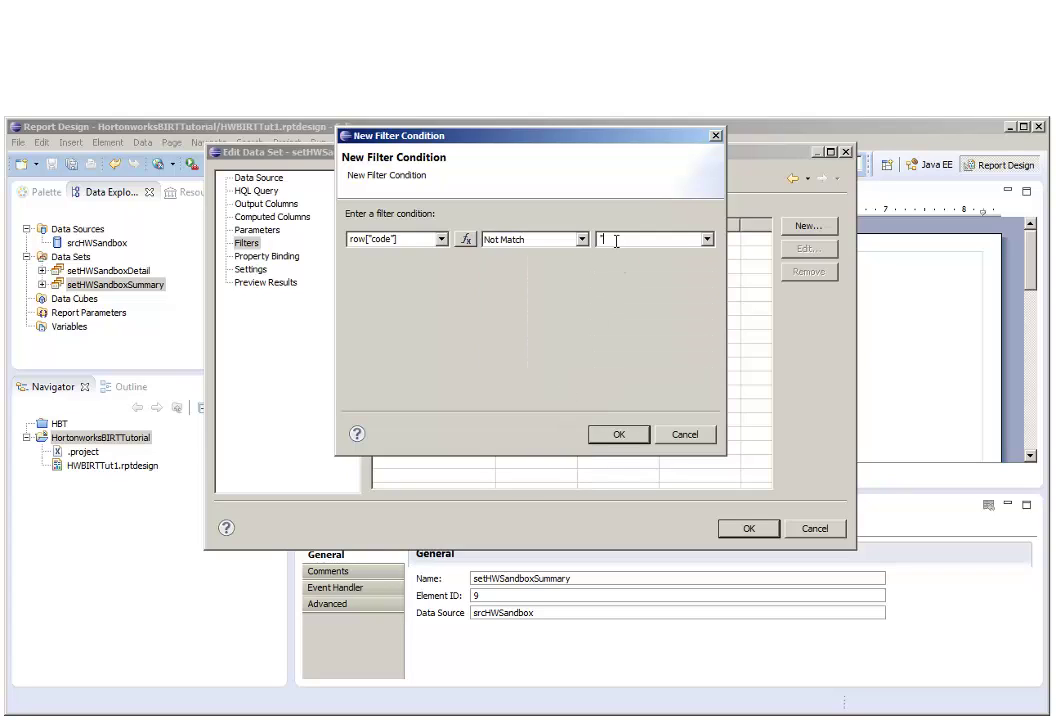
{"action": "type", "text": "00-0000\""}
{"action": "left_click", "coordinate": [619, 434]}
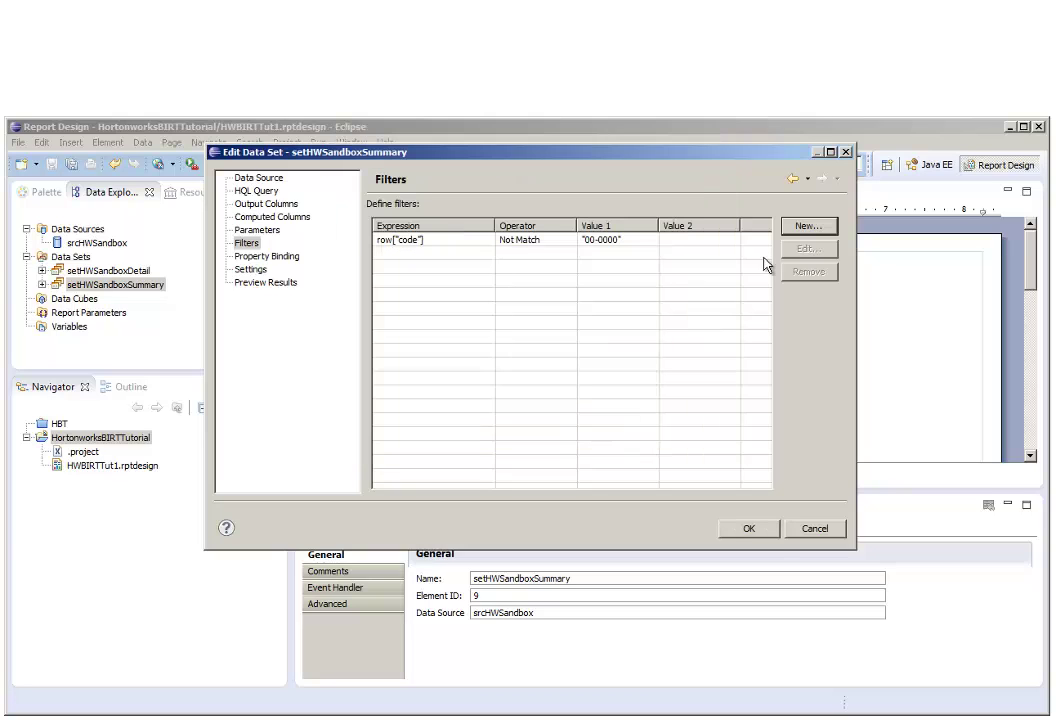
Add a second filter row["code"].substr(3,4) Match "0000" to setHWSandboxSummary
{"action": "left_click", "coordinate": [804, 229]}
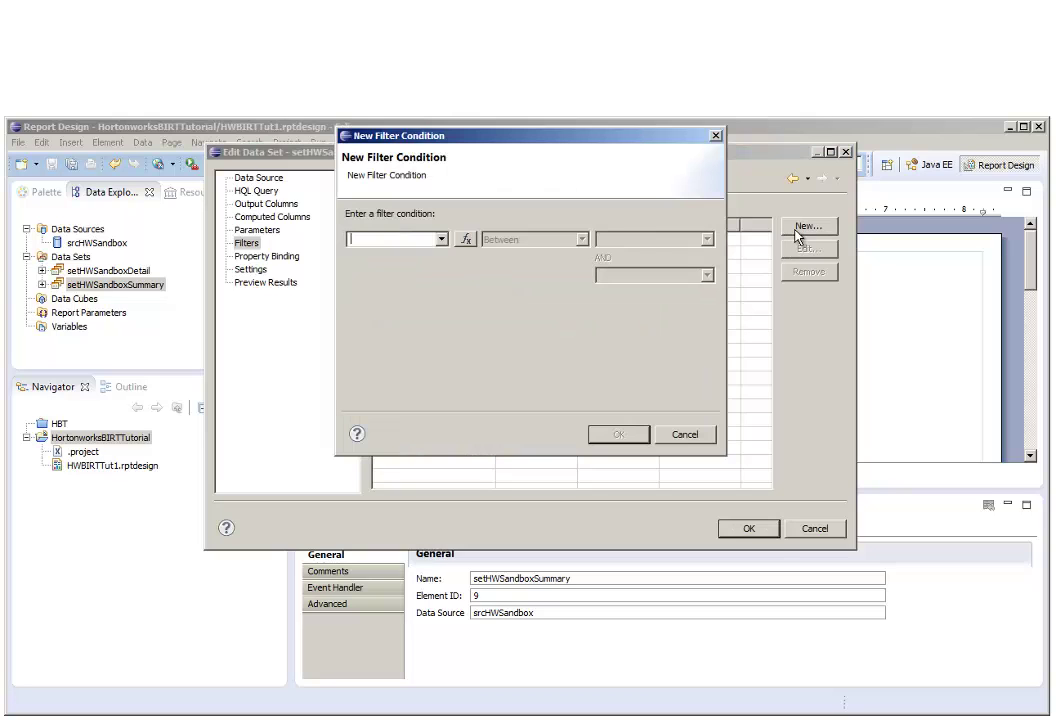
{"action": "left_click", "coordinate": [442, 240]}
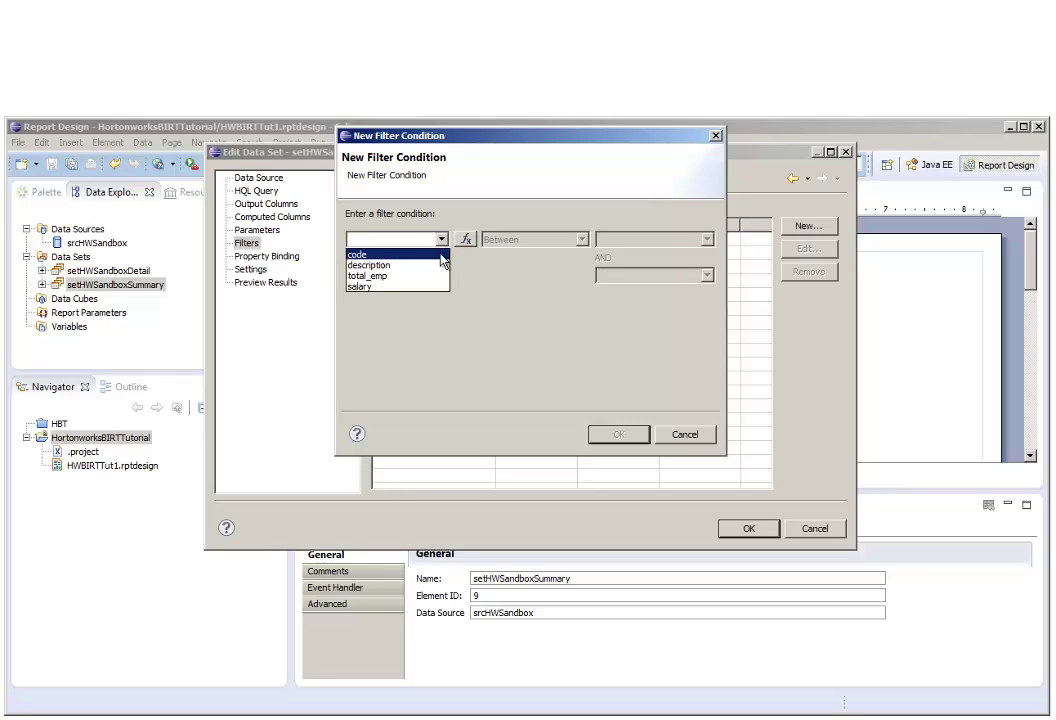
{"action": "left_click", "coordinate": [442, 258]}
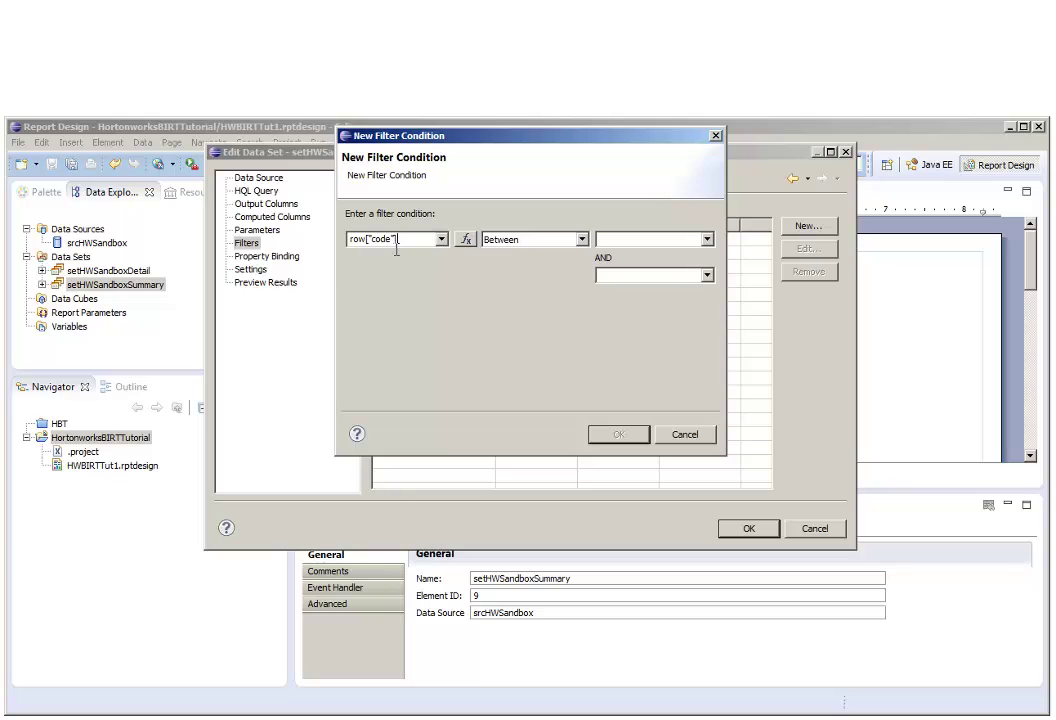
{"action": "type", "text": ".substr(3,4)"}
{"action": "left_click", "coordinate": [582, 242]}
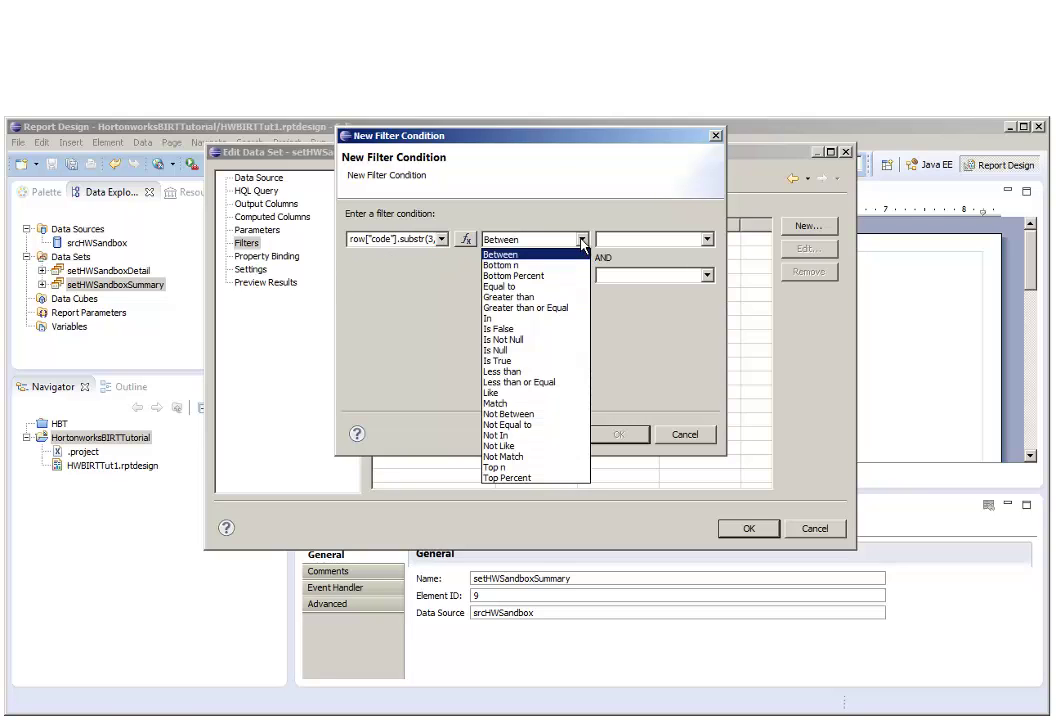
{"action": "left_click", "coordinate": [563, 400]}
{"action": "left_click", "coordinate": [612, 240]}
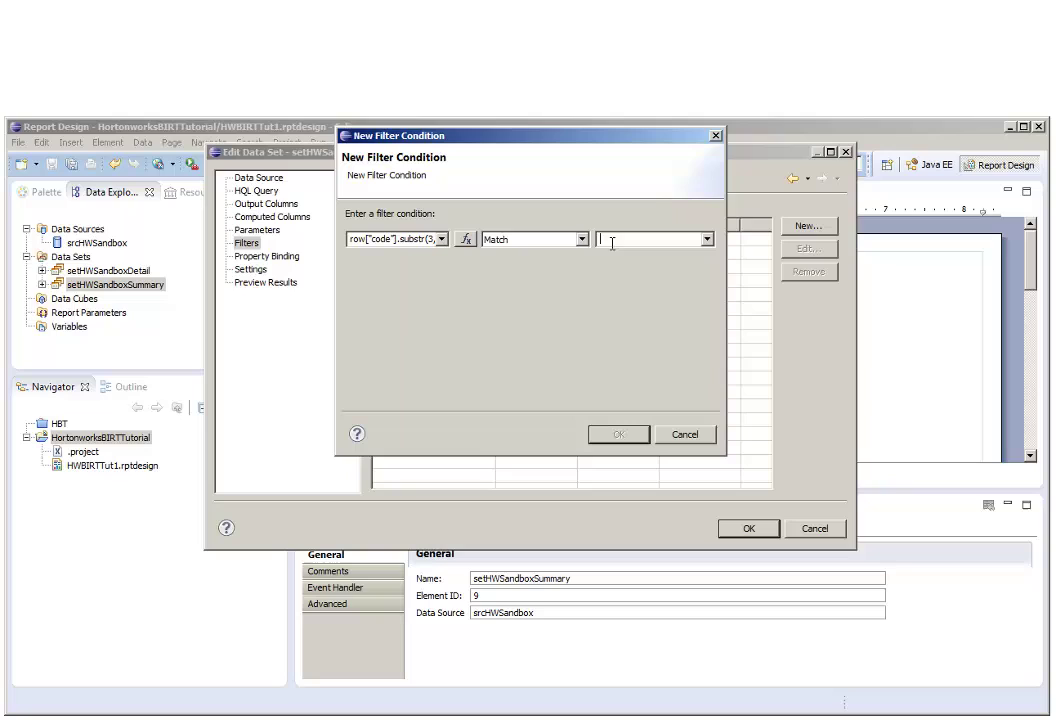
{"action": "type", "text": "\"0000\""}
{"action": "left_click", "coordinate": [620, 437]}
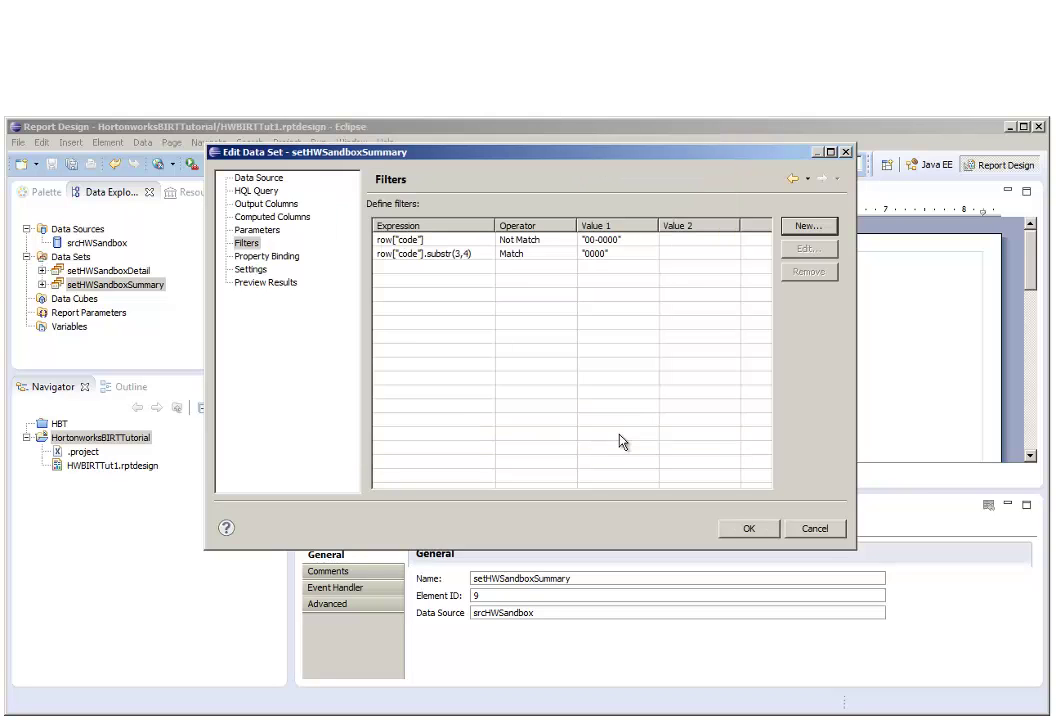
Show Preview Results to confirm 17 records remain, all with codes ending in -0000
{"action": "left_click", "coordinate": [291, 287]}
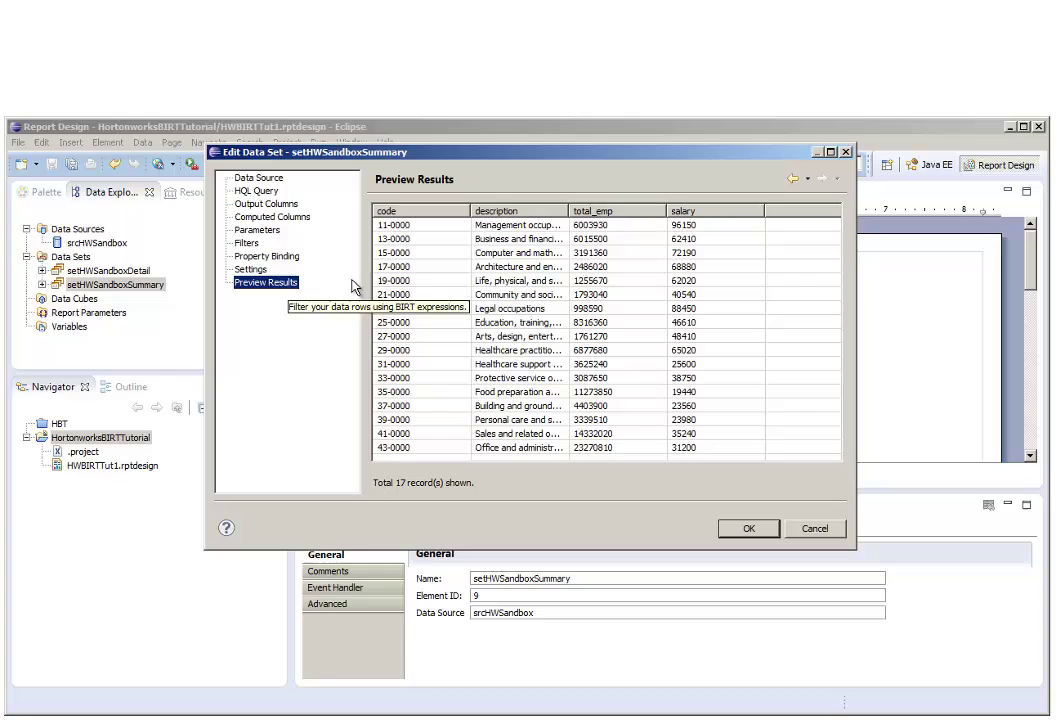